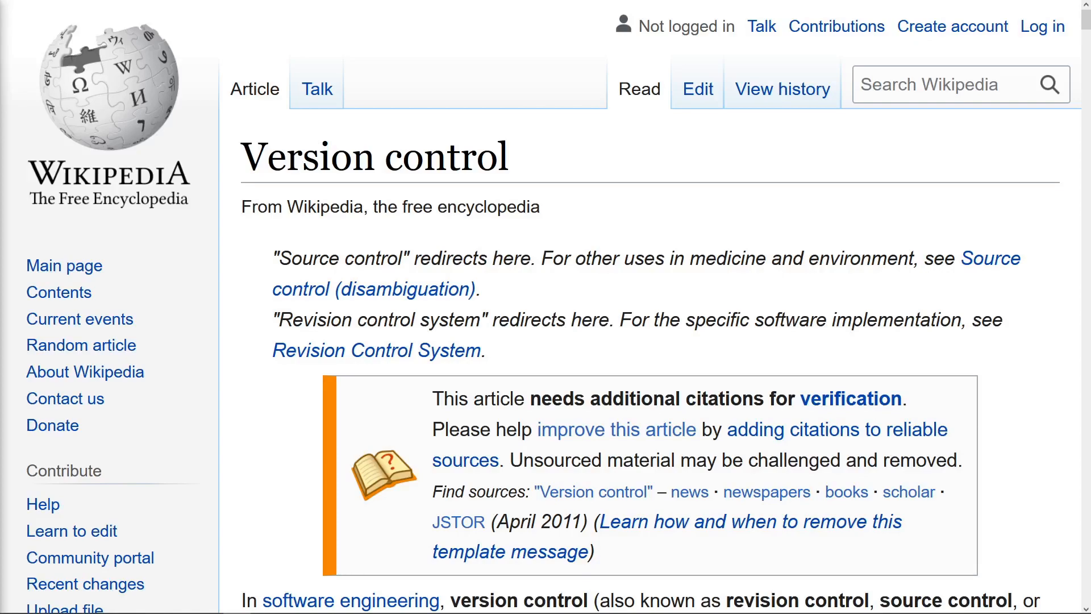
Read through the opening of the Wikipedia article on version control.
scroll(246, 531, "down", 10)
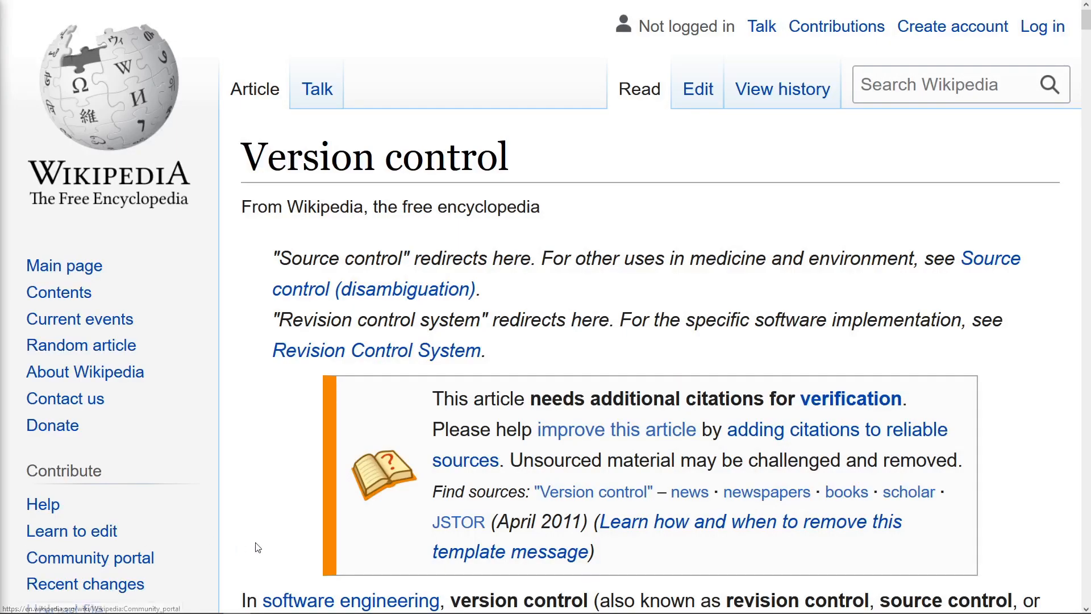
scroll(257, 546, "down", 5)
scroll(256, 546, "down", 2)
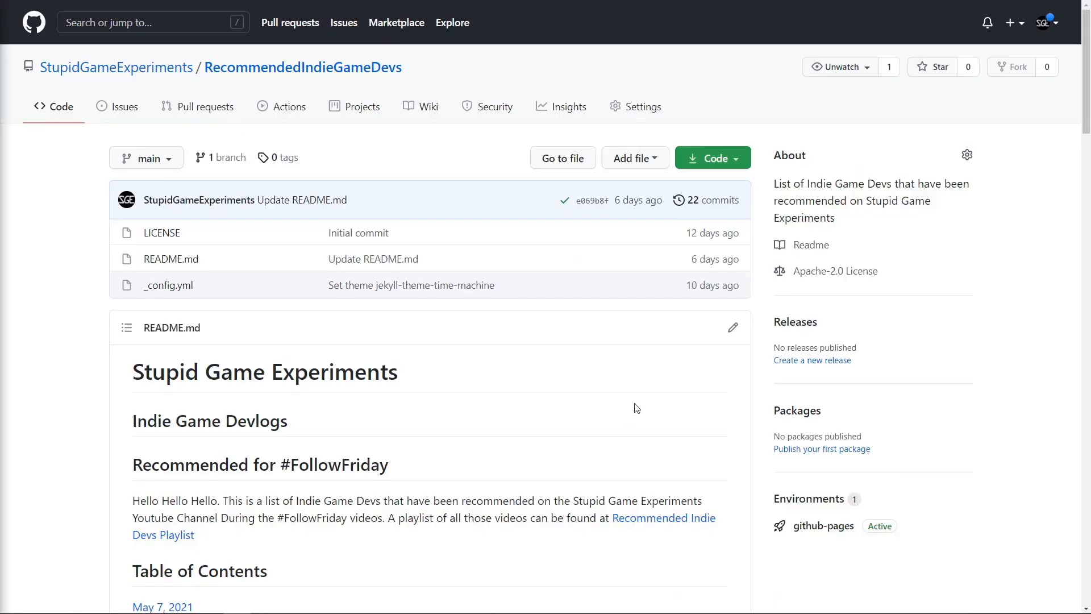
Open the commit history of the RecommendedIndieGameDevs repository on GitHub and look through its commits by date.
left_click(712, 202)
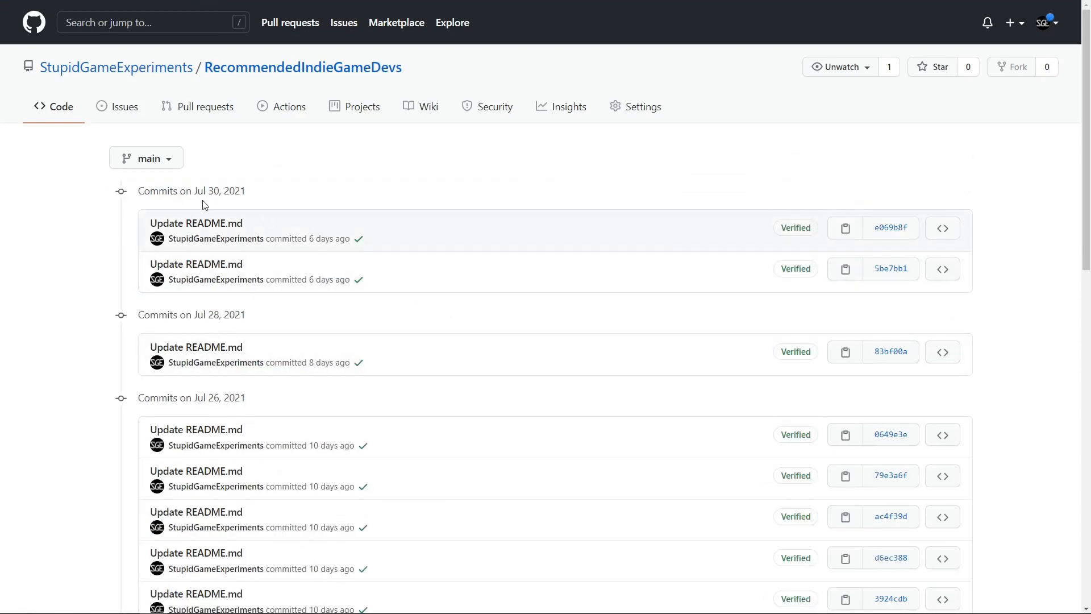
scroll(171, 271, "down", 2)
scroll(216, 261, "down", 2)
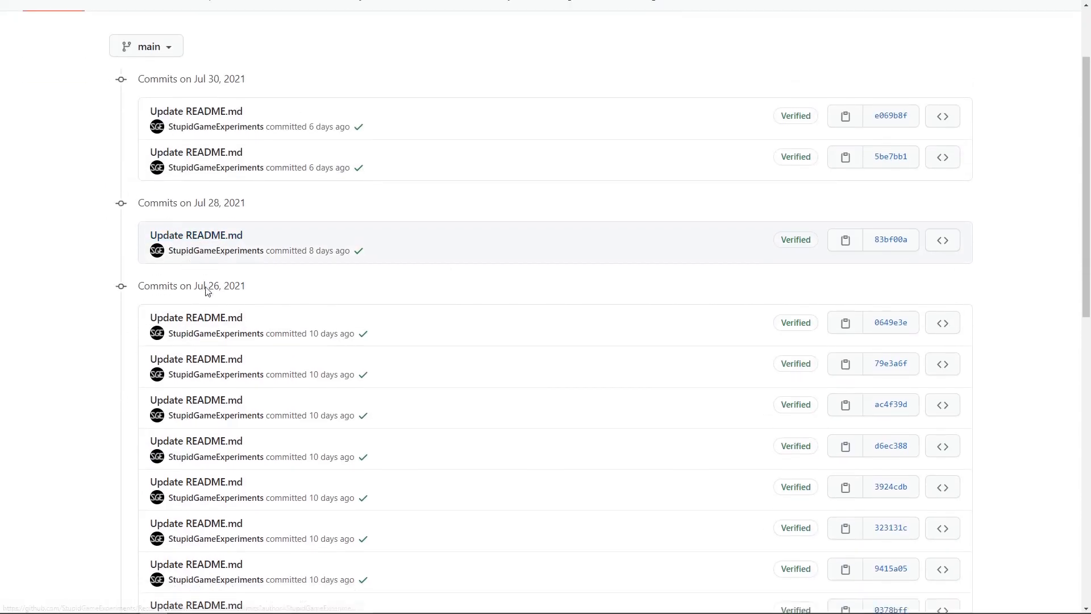
scroll(561, 276, "down", 4)
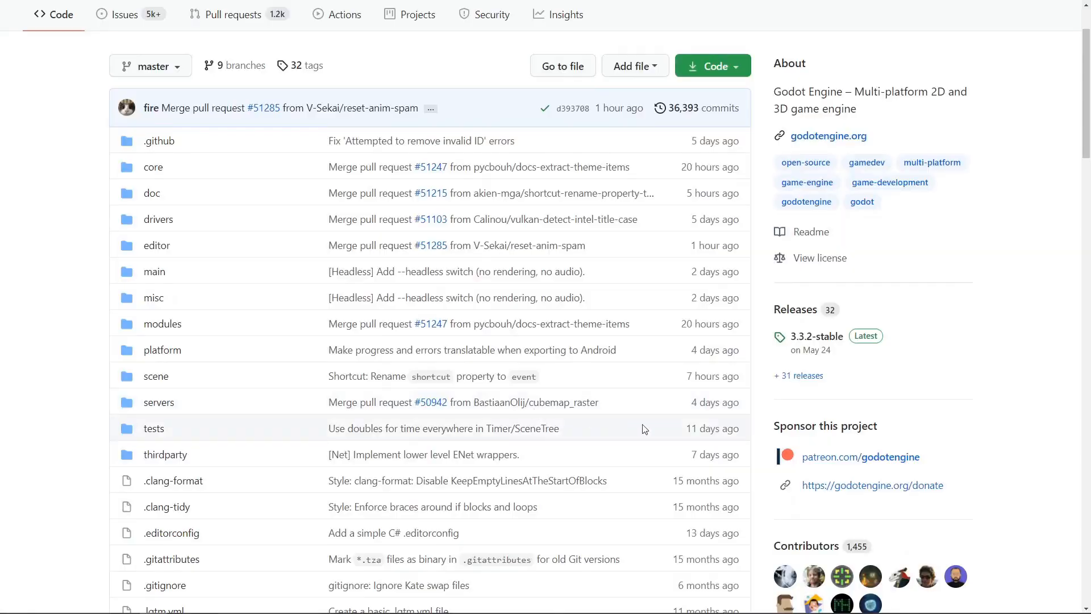
Open the contributors overview of the godotengine/godot repository and look through the individual contributors' commit graphs.
scroll(645, 429, "down", 5)
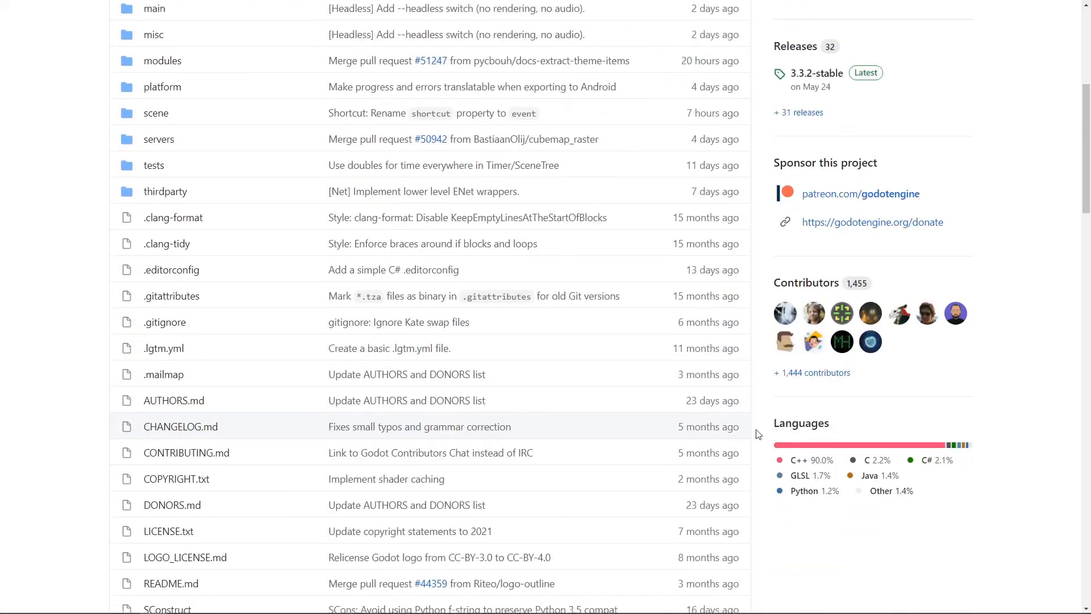
left_click(830, 271)
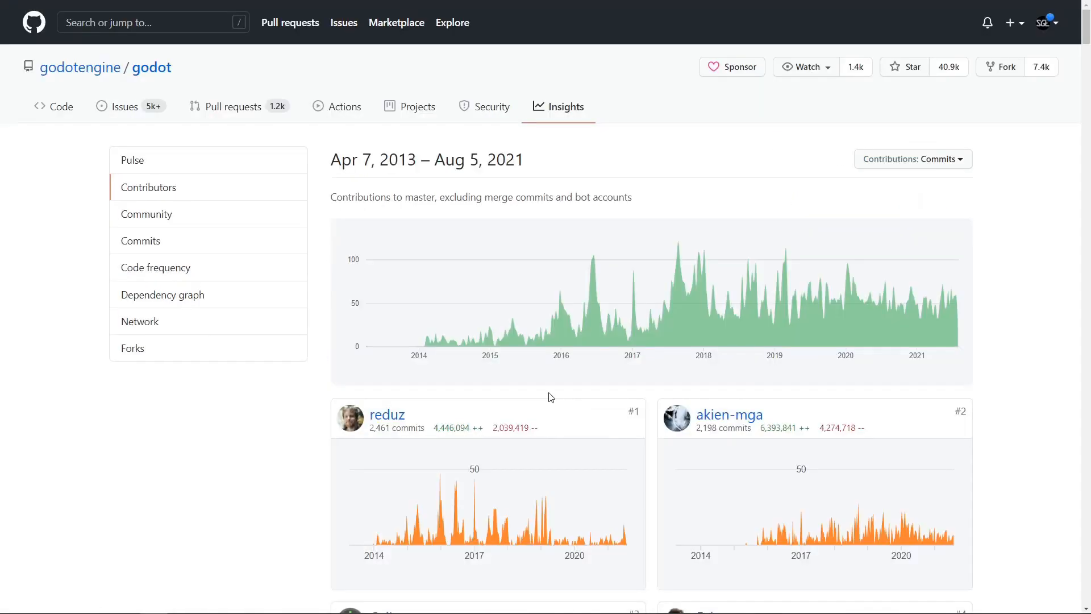
scroll(587, 363, "down", 9)
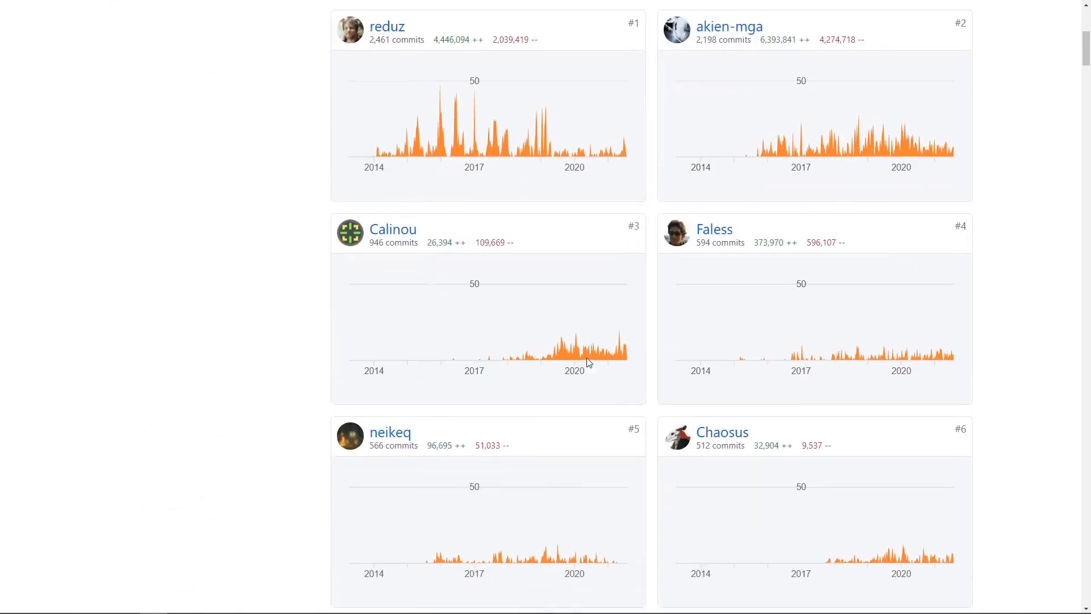
scroll(632, 369, "down", 2)
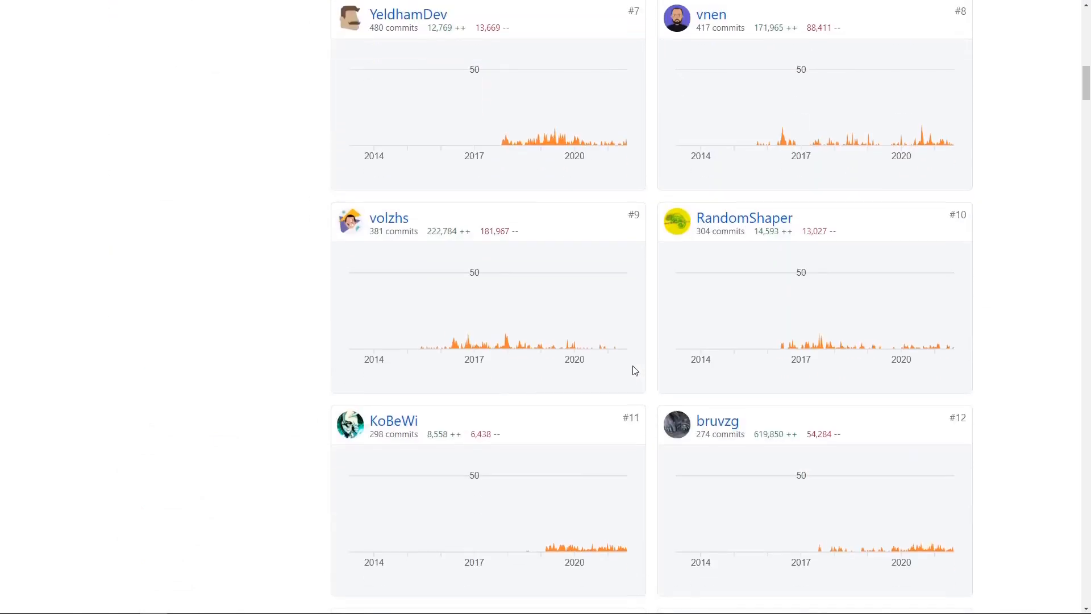
scroll(635, 371, "down", 2)
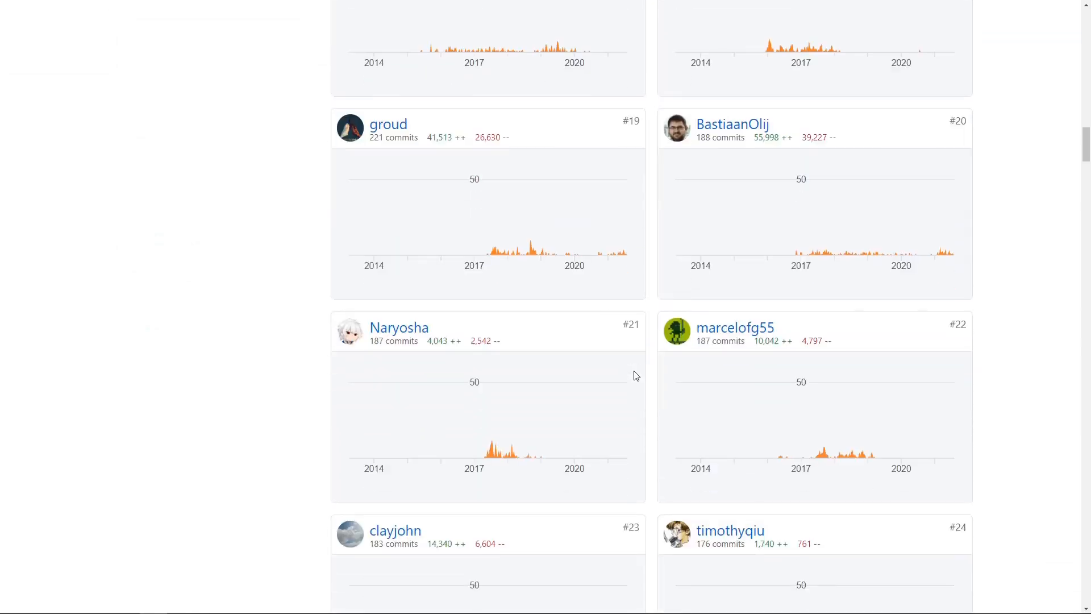
scroll(636, 376, "down", 10)
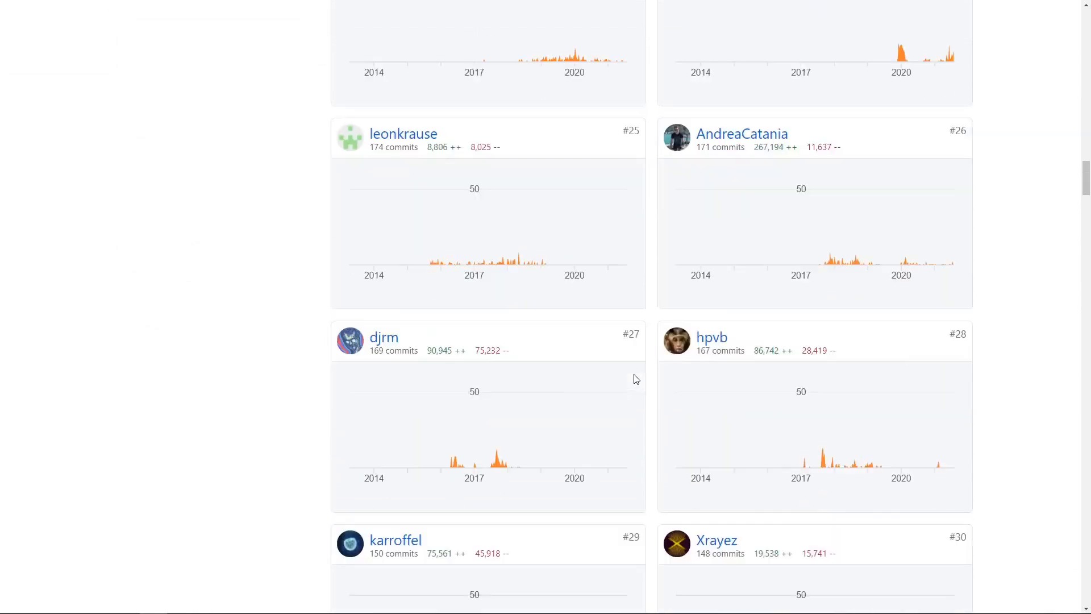
scroll(636, 379, "down", 12)
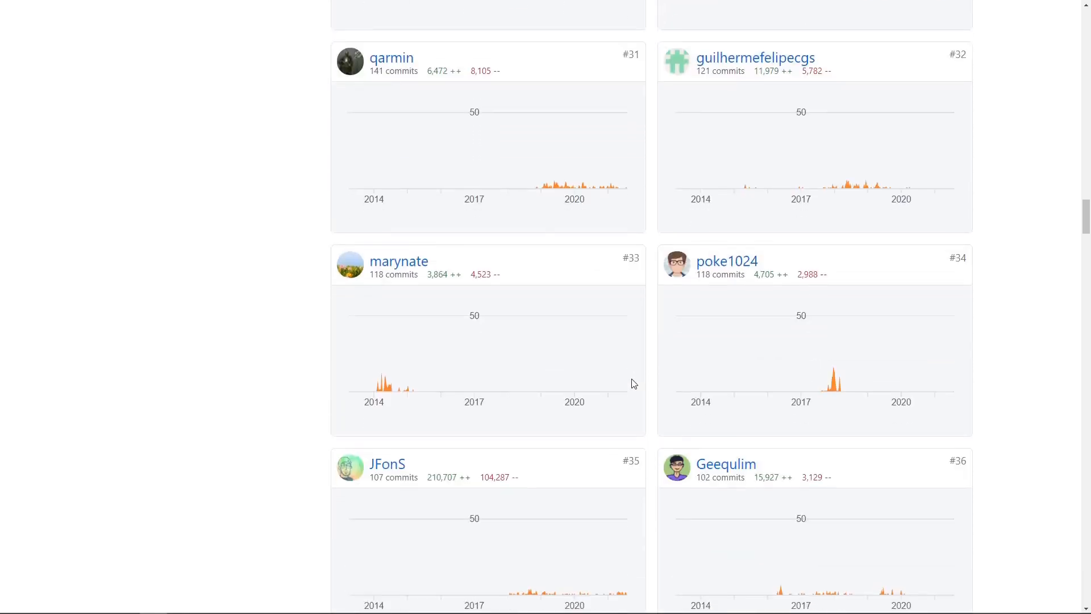
scroll(634, 384, "down", 5)
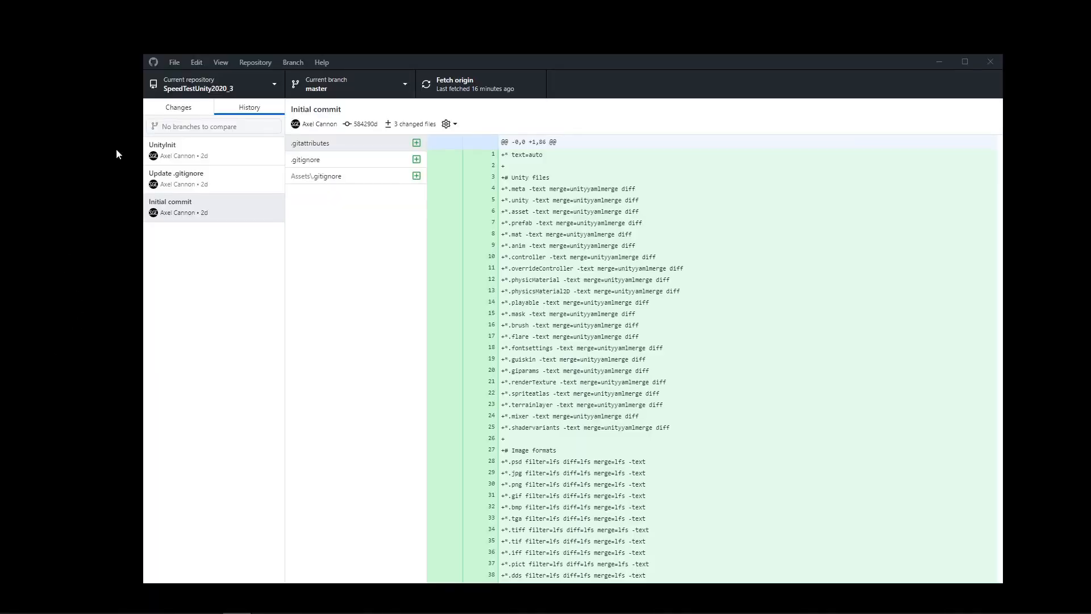
In GitHub Desktop, switch to the SpeedTestGodot3_3 repository and view the Initial commit in its history.
left_click(226, 86)
left_click(205, 151)
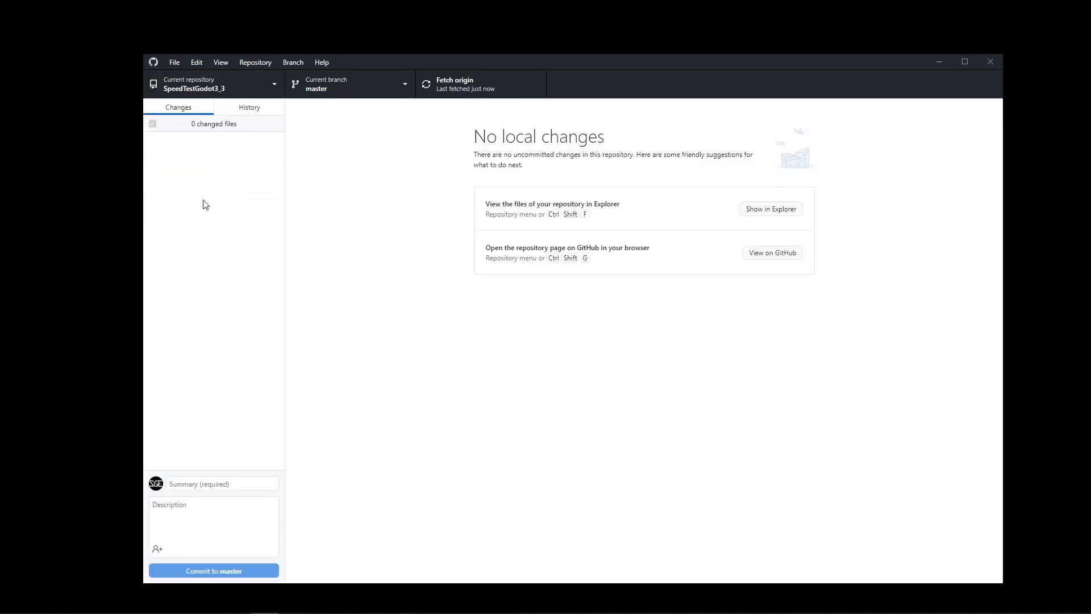
left_click(236, 108)
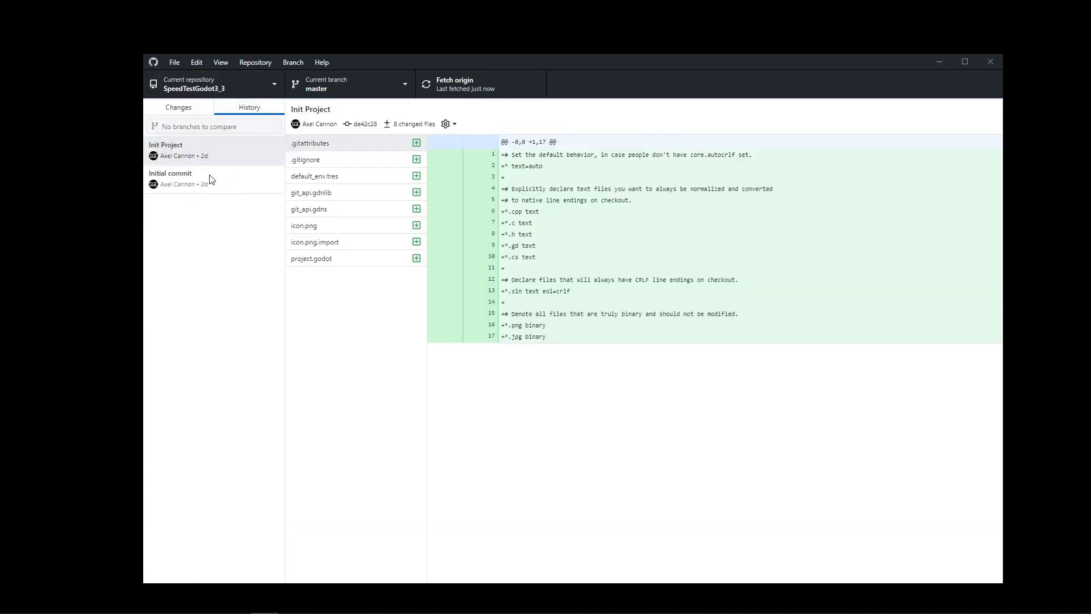
left_click(211, 179)
Switch to the SpeedTestUE4_26 repository and inspect the Initial commit's DefaultGame.ini, README.md, SpeedTestUE4_26.uproject and DefaultEditor.ini files.
left_click(240, 87)
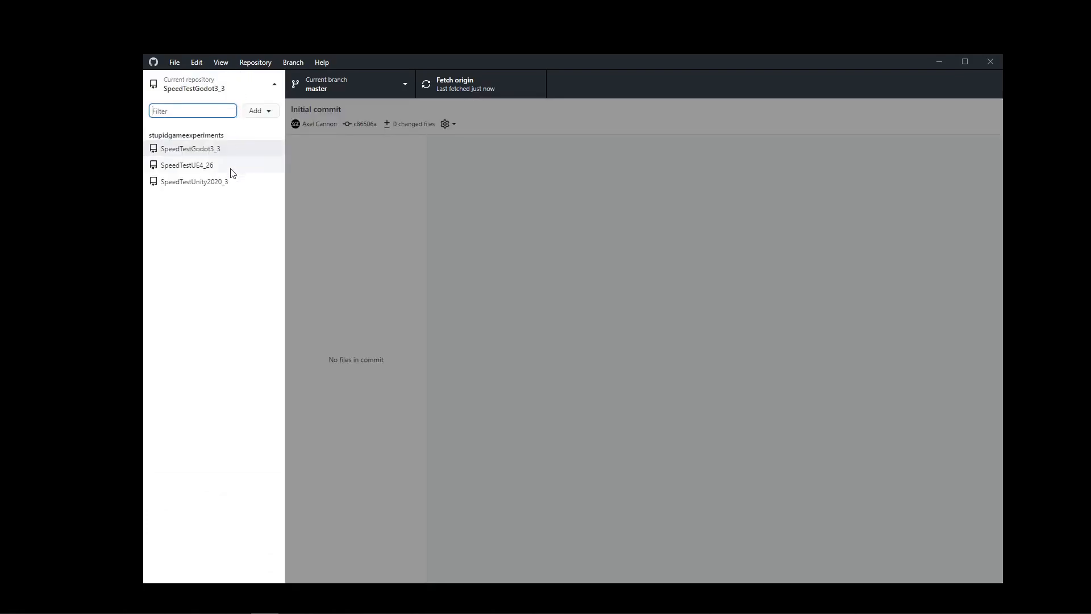
left_click(232, 168)
left_click(231, 108)
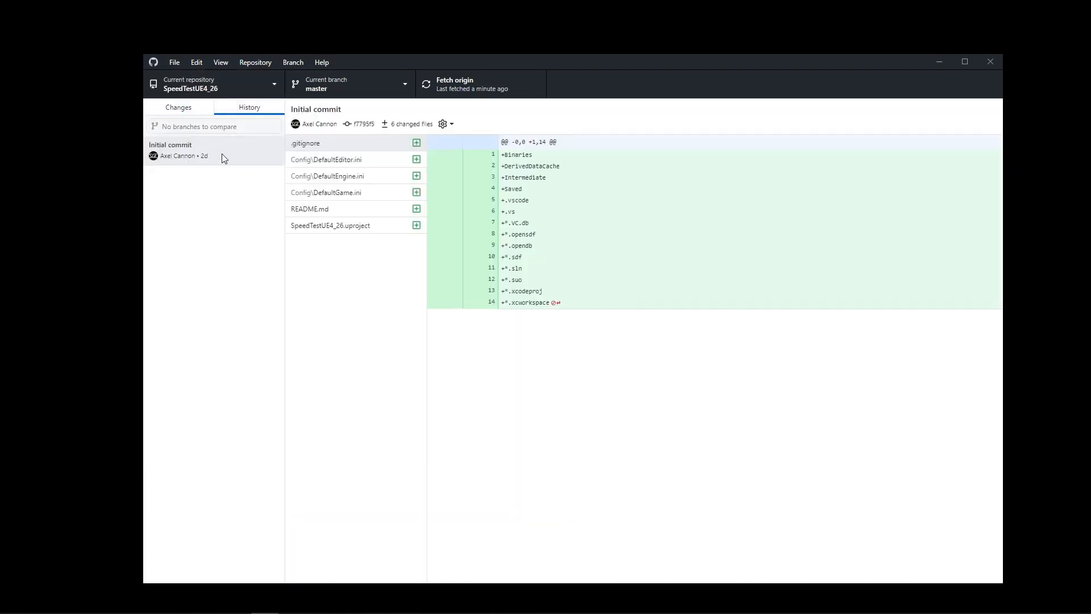
left_click(224, 157)
left_click(337, 192)
left_click(341, 211)
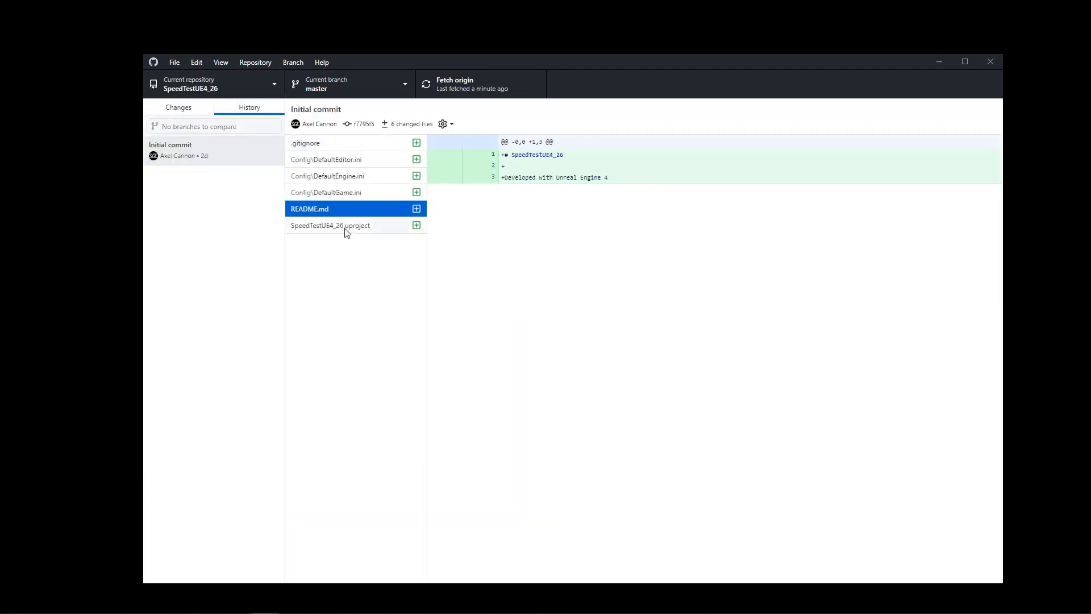
left_click(347, 228)
left_click(341, 162)
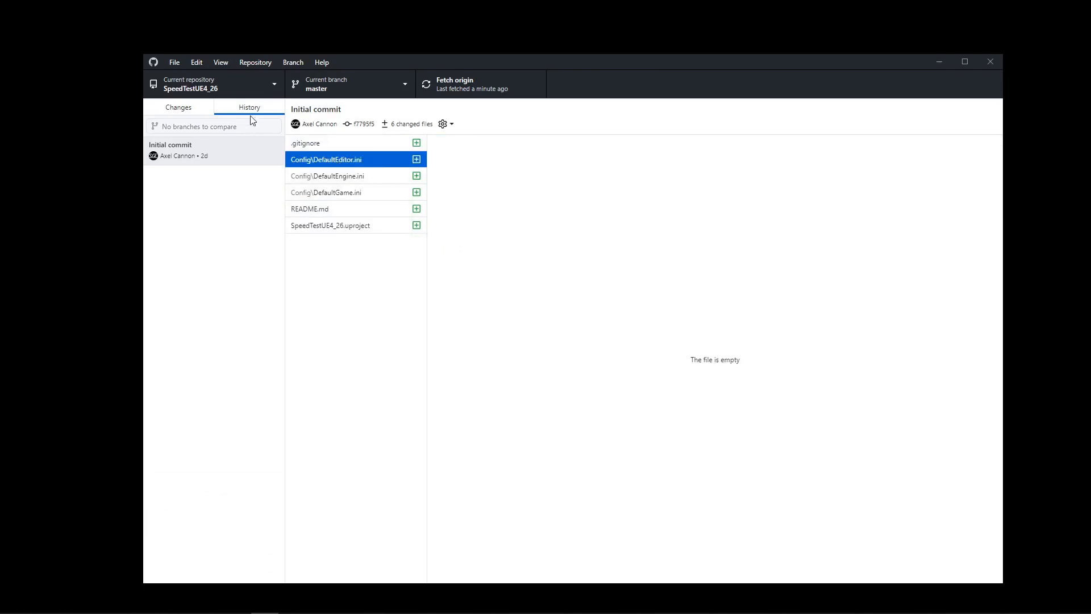
Switch to the SpeedTestUnity2020_3 repository and view the "Update .gitignore" commit in its history.
left_click(225, 85)
left_click(220, 185)
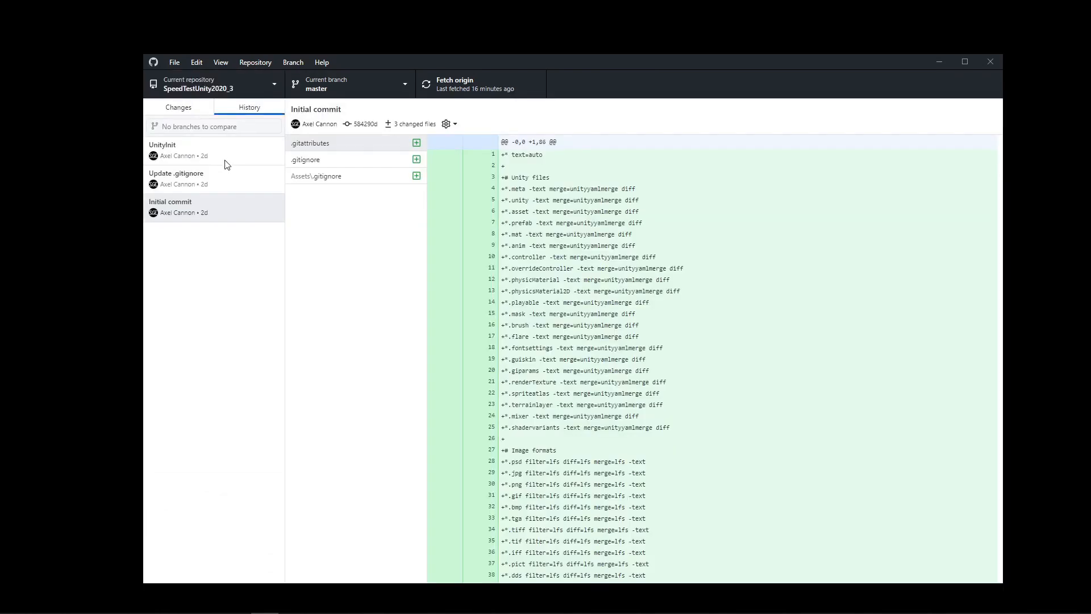
left_click(223, 187)
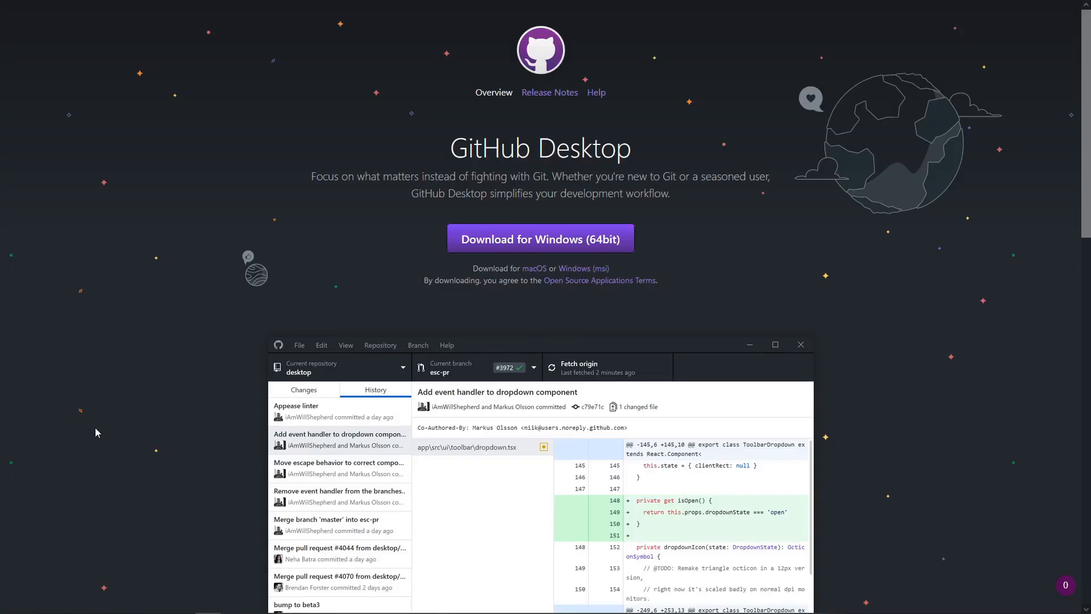
Look through the GitHub Desktop web page's feature descriptions down to the footer and return towards the download section.
scroll(95, 433, "down", 3)
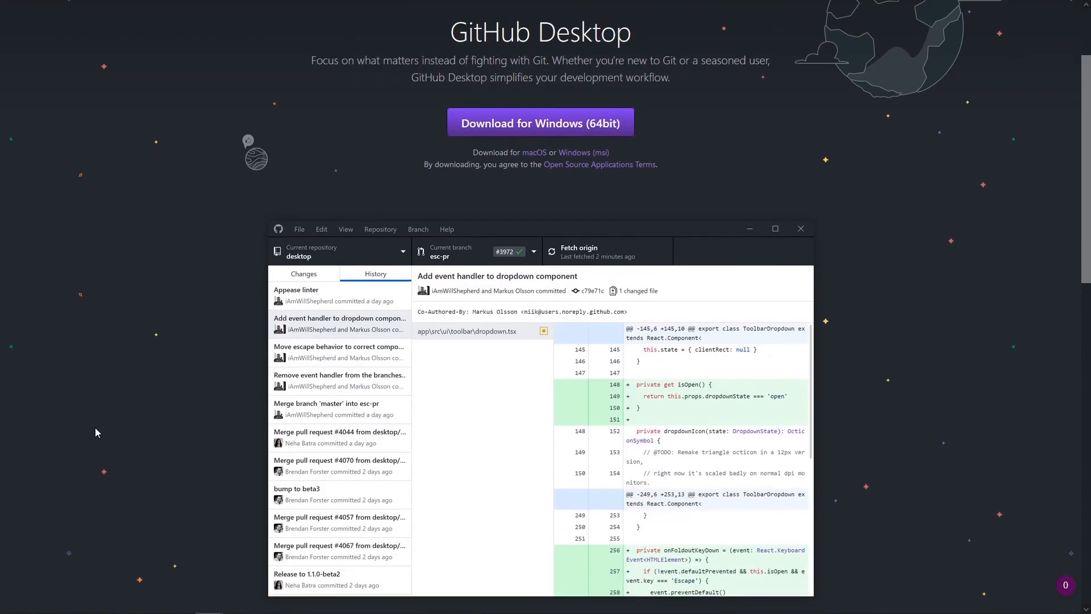
scroll(95, 433, "down", 4)
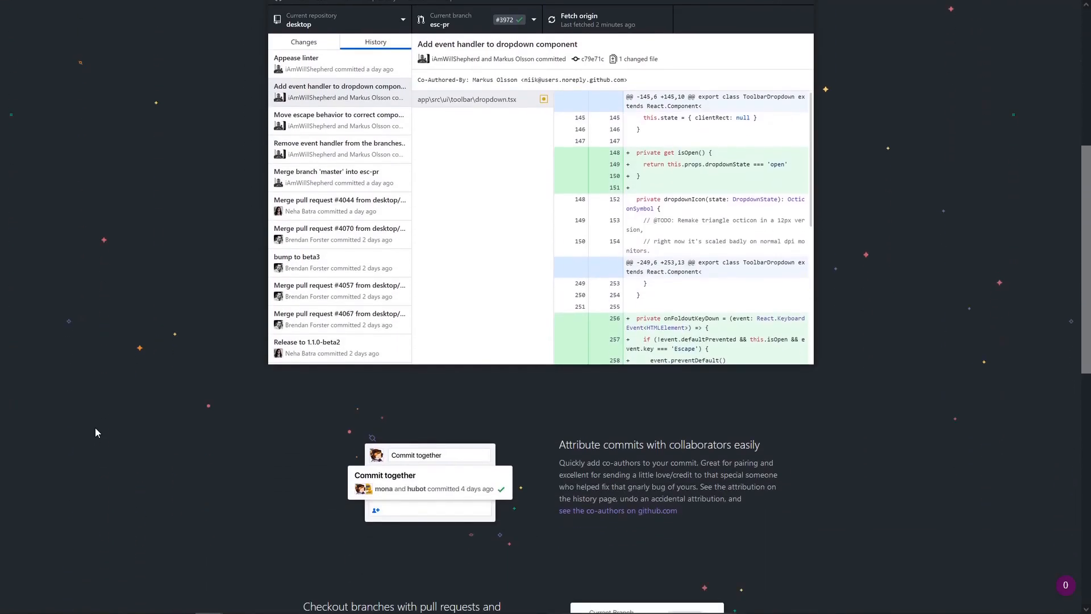
scroll(95, 432, "down", 5)
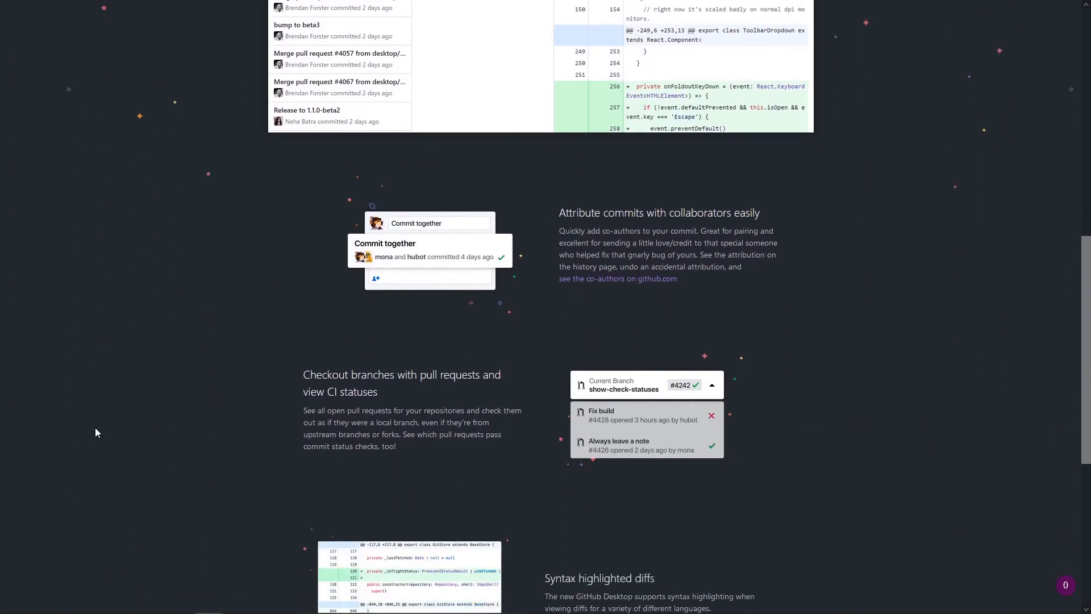
scroll(95, 431, "down", 4)
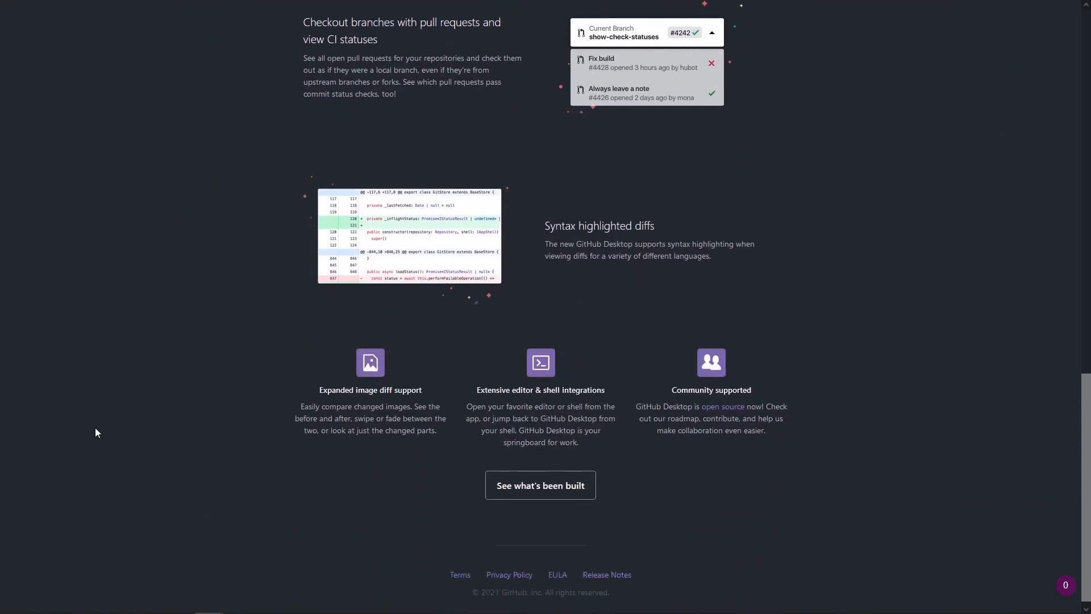
scroll(95, 432, "up", 6)
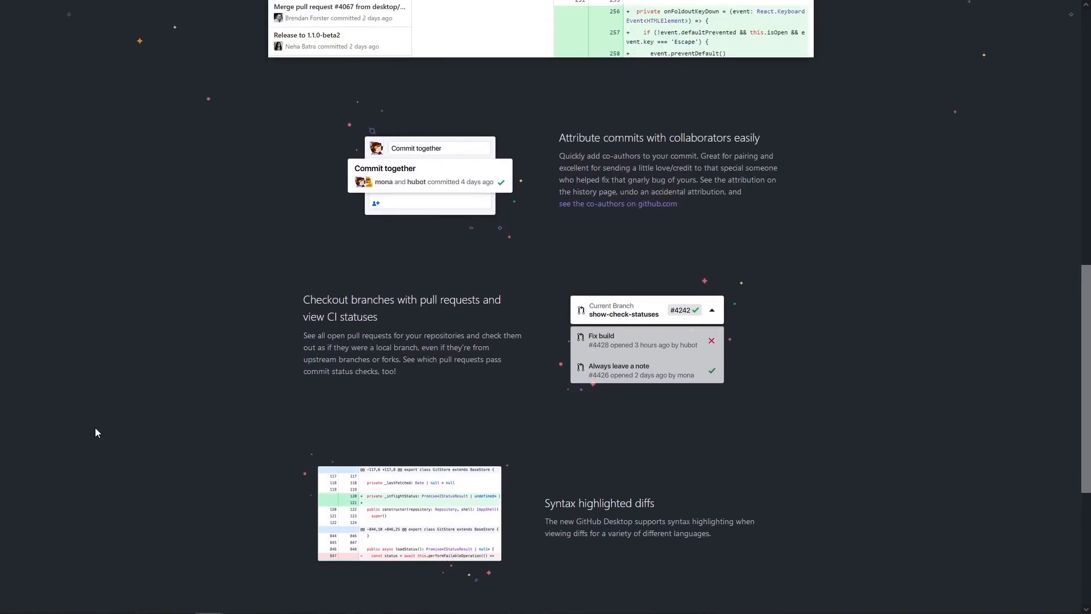
scroll(95, 433, "up", 9)
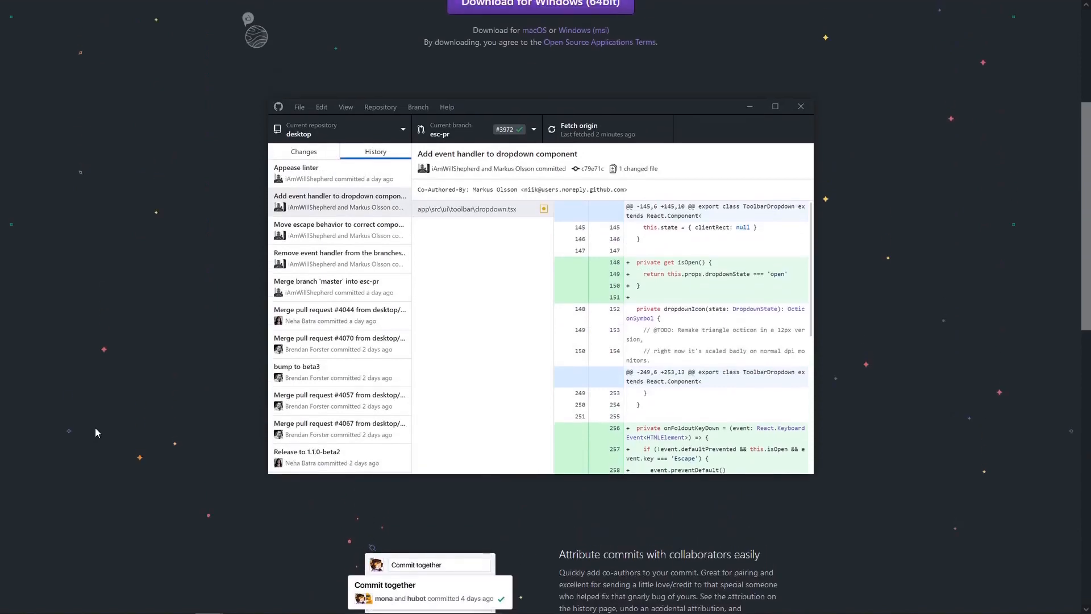
scroll(95, 433, "up", 1)
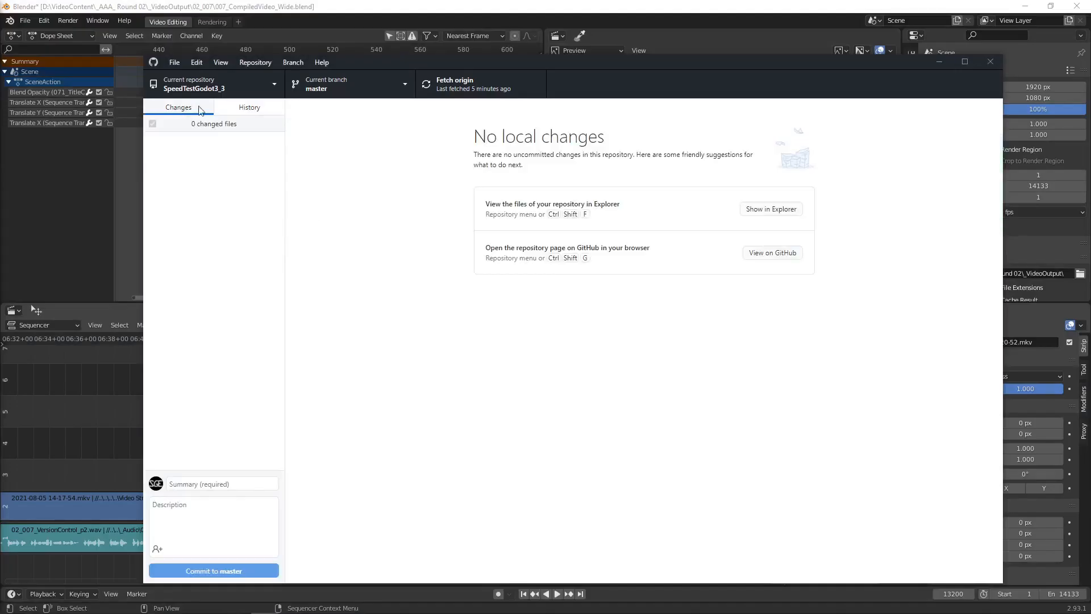
In GitHub Desktop, switch the current repository to SpeedTestUE4_26.
left_click(203, 95)
left_click(188, 165)
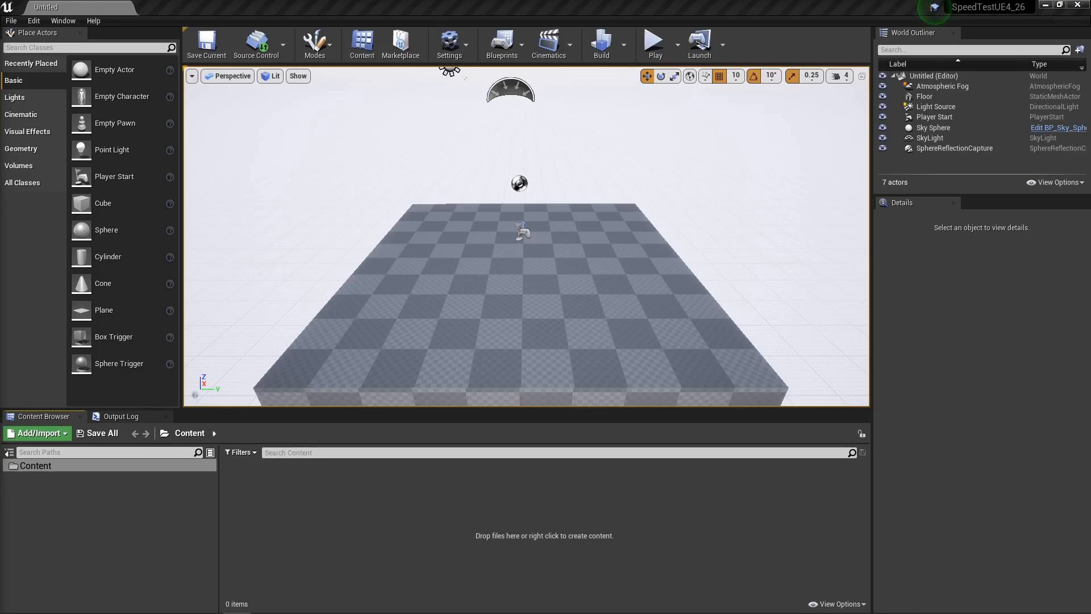
In the Unreal Editor, open the source control login settings and set the provider to None (source control disabled).
left_click(158, 501)
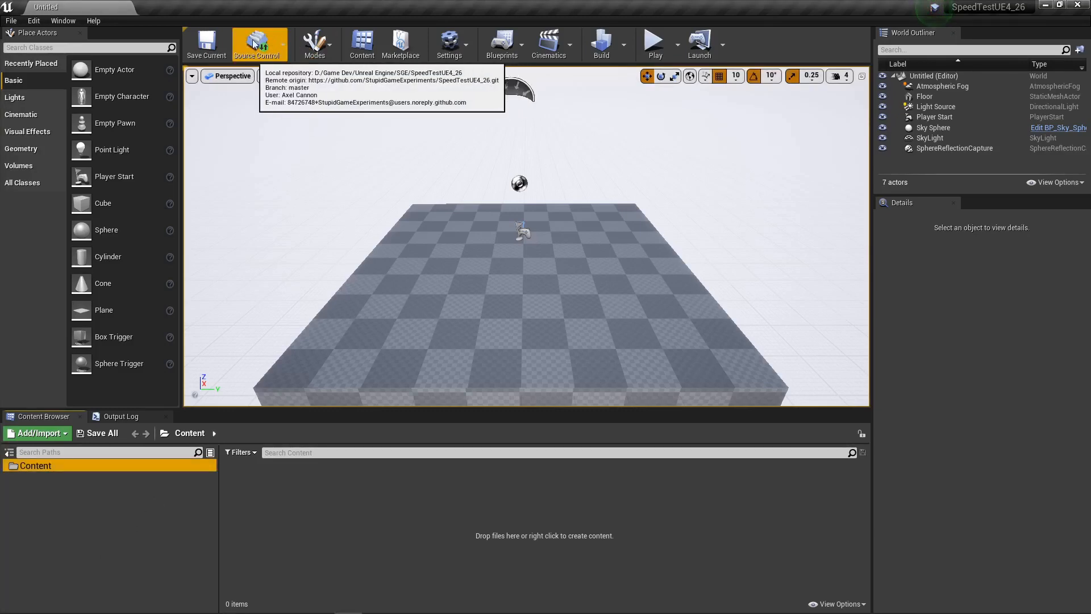
left_click(285, 43)
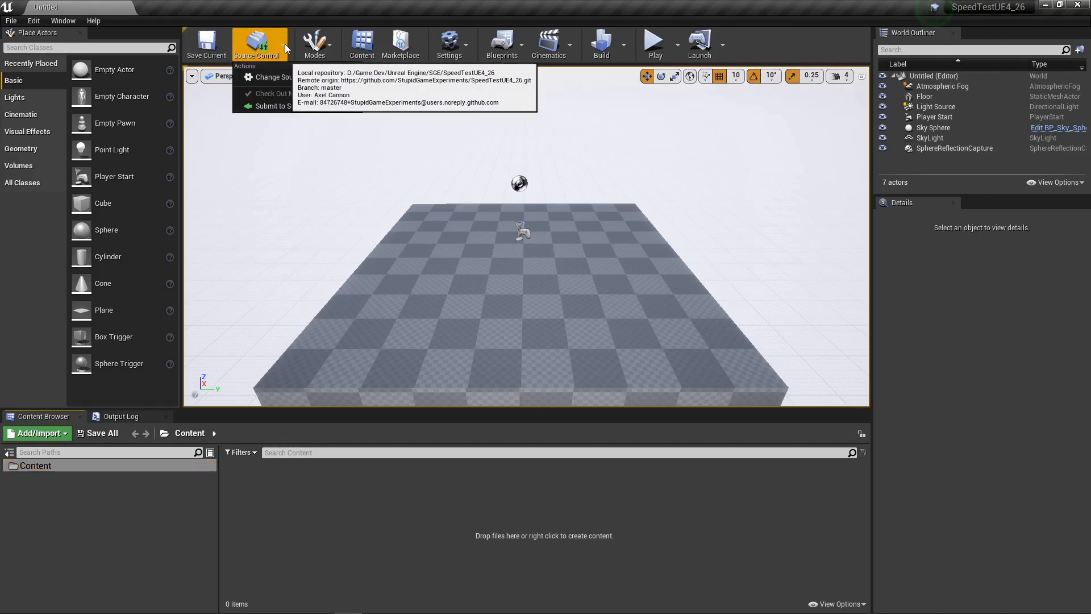
left_click(282, 76)
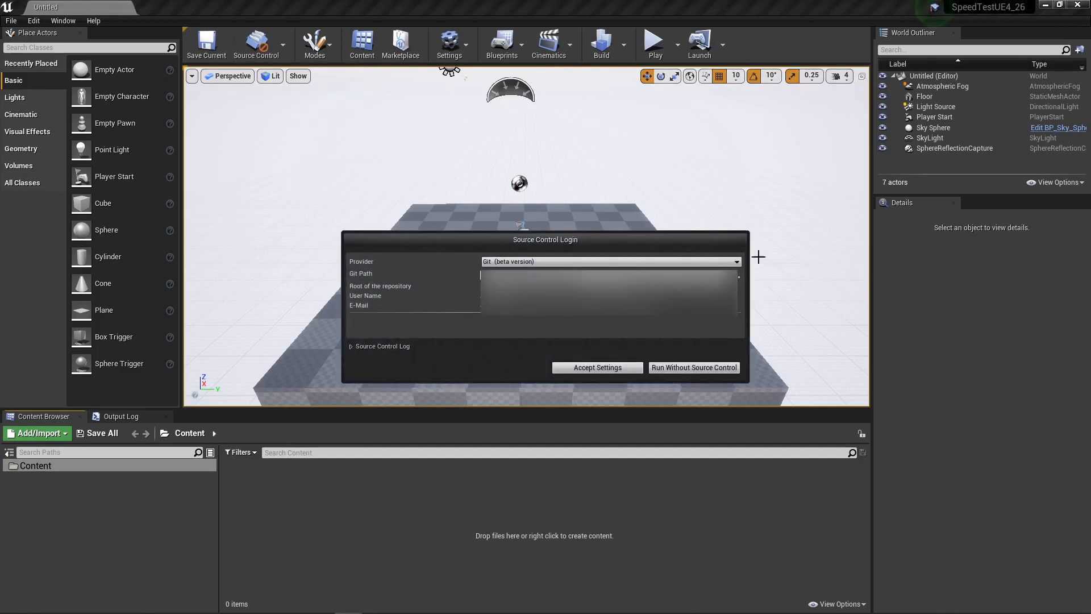
left_click(738, 262)
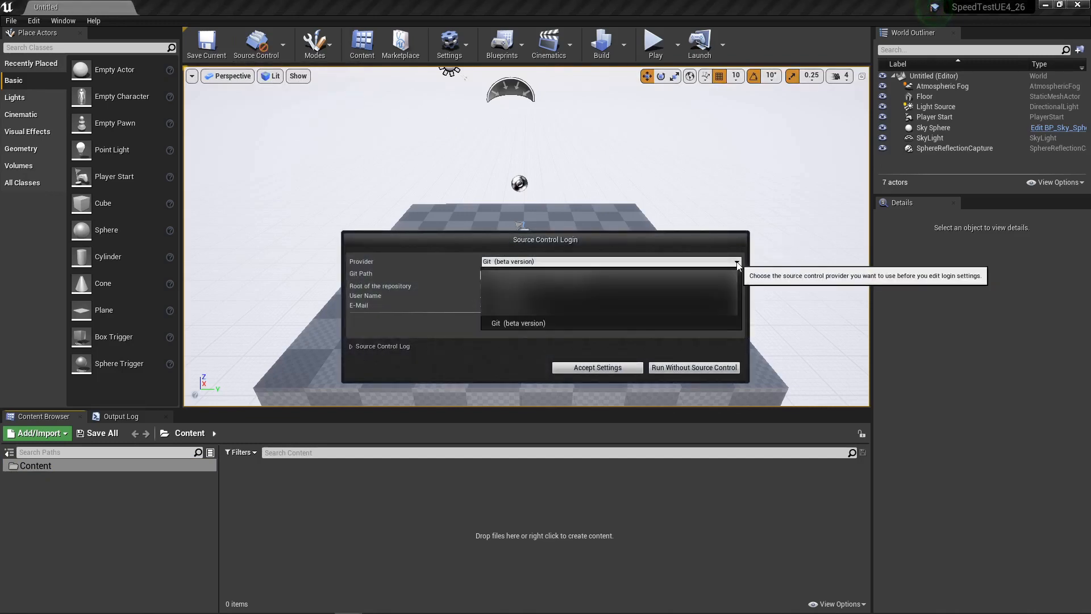
left_click(734, 276)
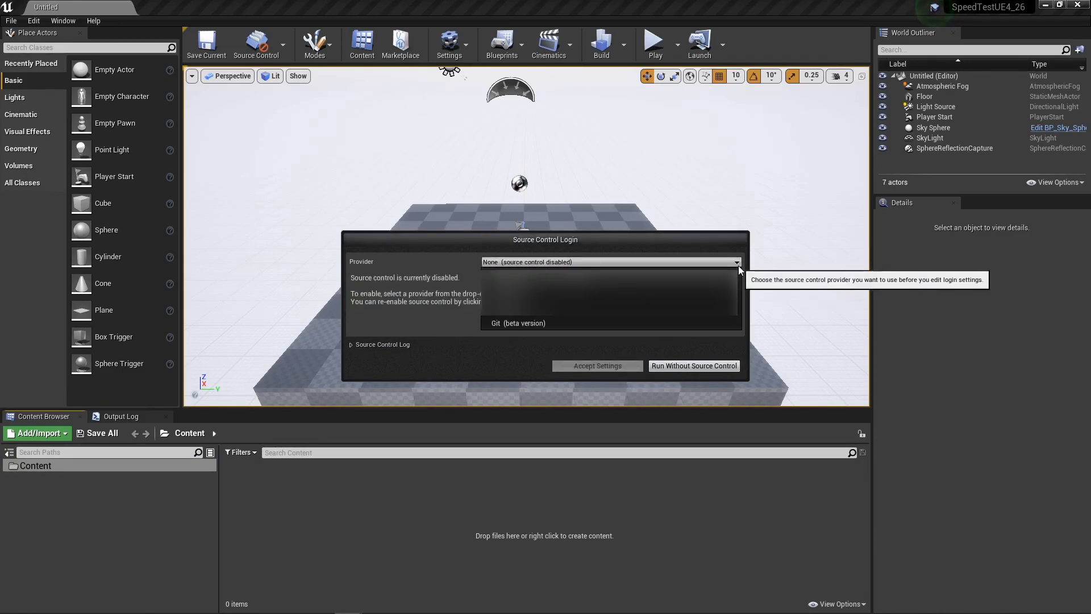
left_click(741, 283)
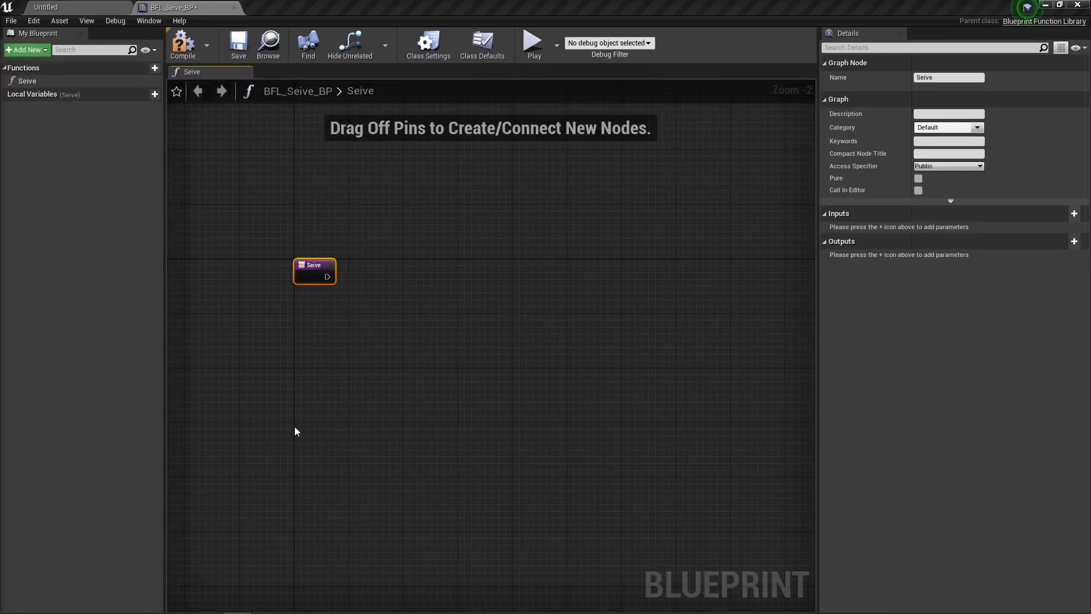
In the Seive function graph, pull a connection from the entry node's execution pin and search the executable actions for "lo".
left_click(379, 332)
right_click_drag(380, 331, 376, 385)
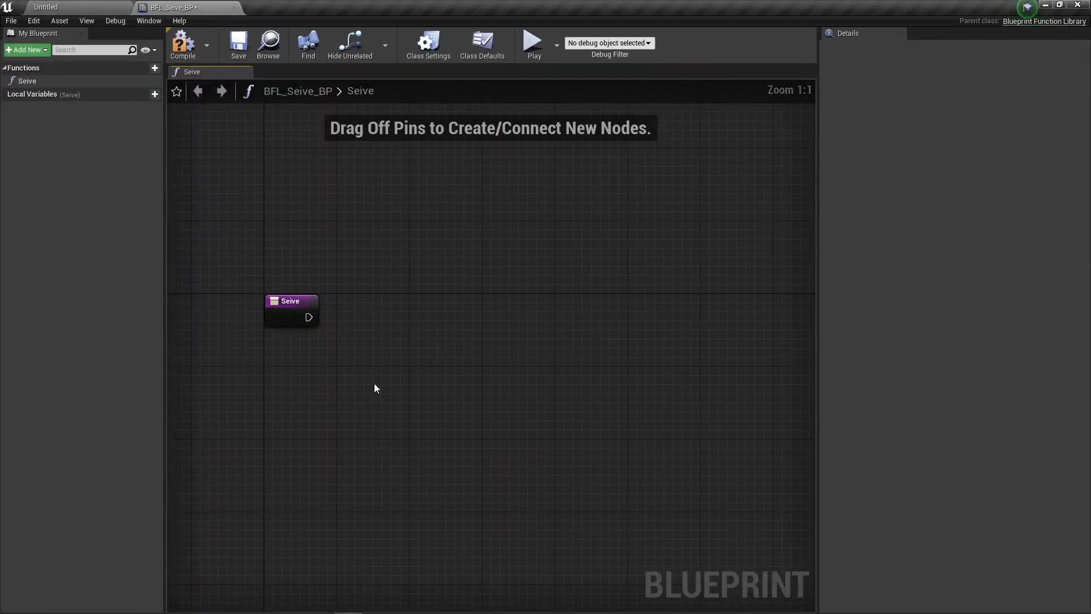
left_click_drag(309, 317, 382, 348)
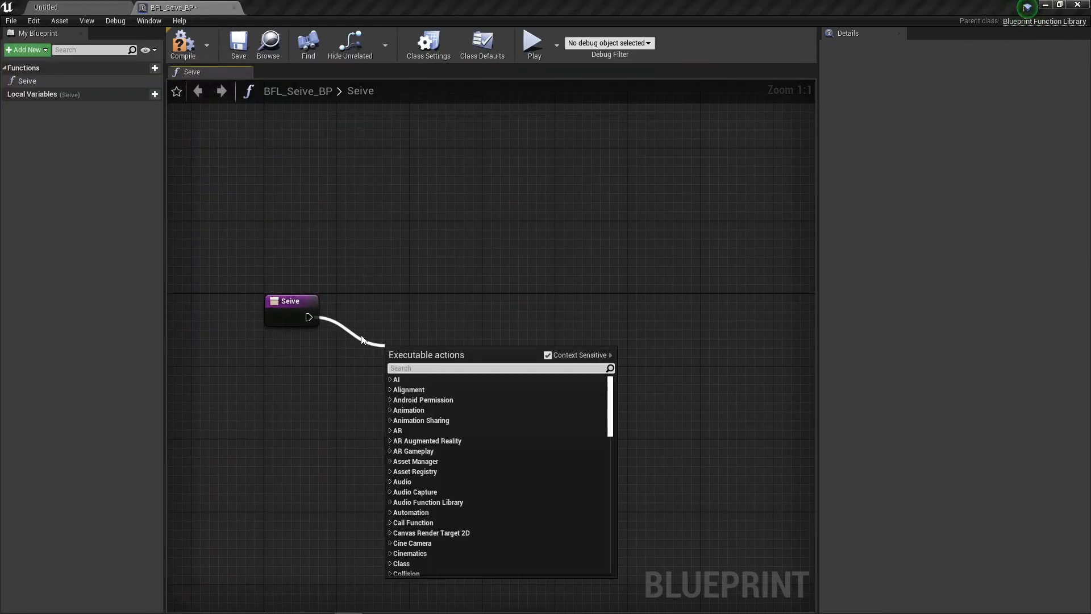
type("lo")
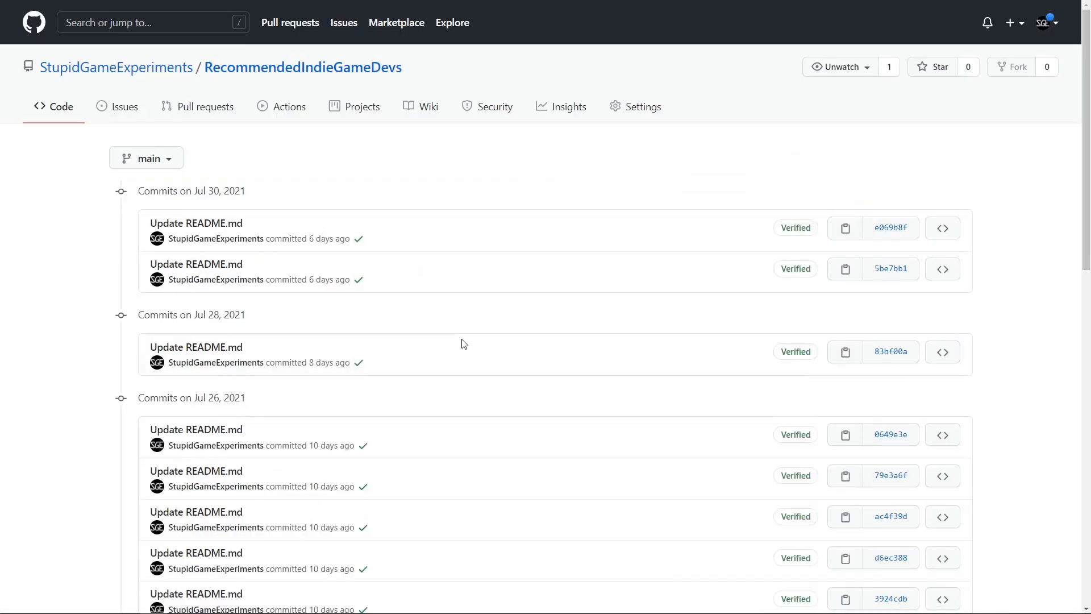
Look through the RecommendedIndieGameDevs commit list on GitHub and view the UnityInit and "Update .gitignore" commits in GitHub Desktop.
scroll(196, 250, "down", 2)
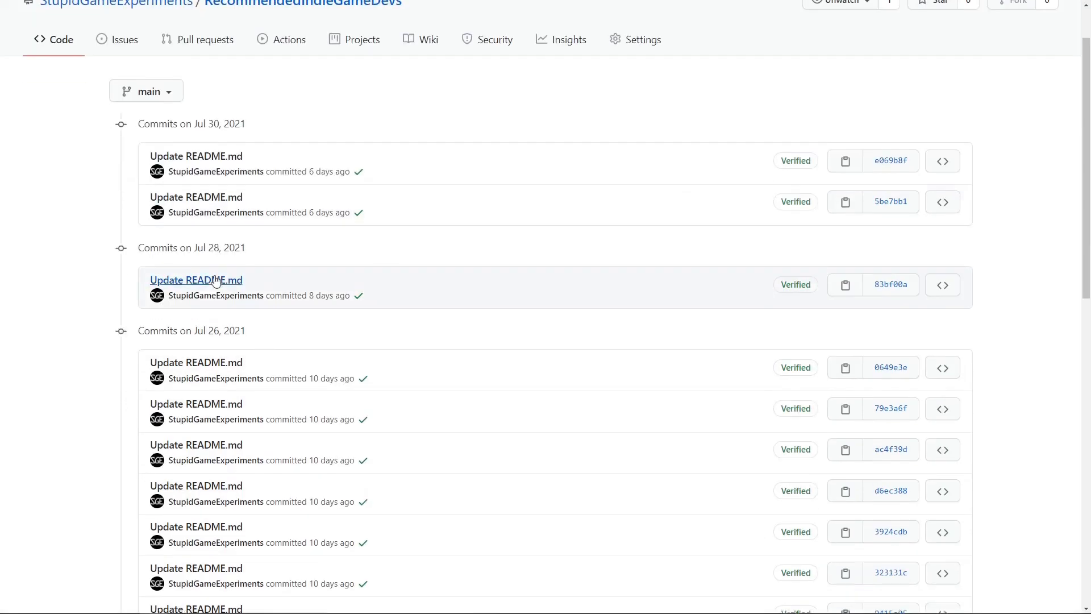
scroll(181, 273, "down", 2)
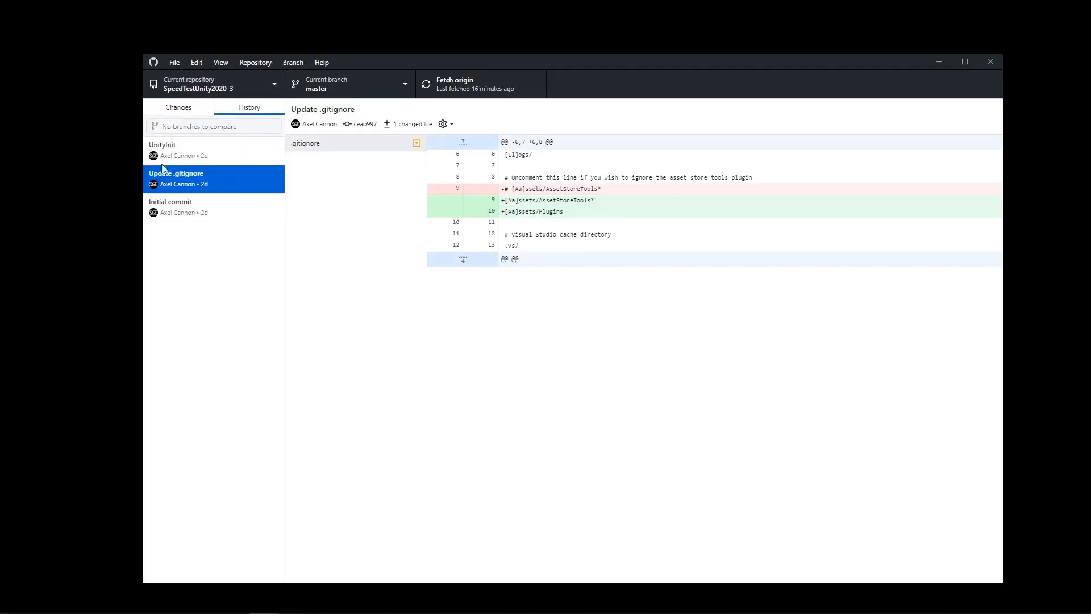
left_click(190, 154)
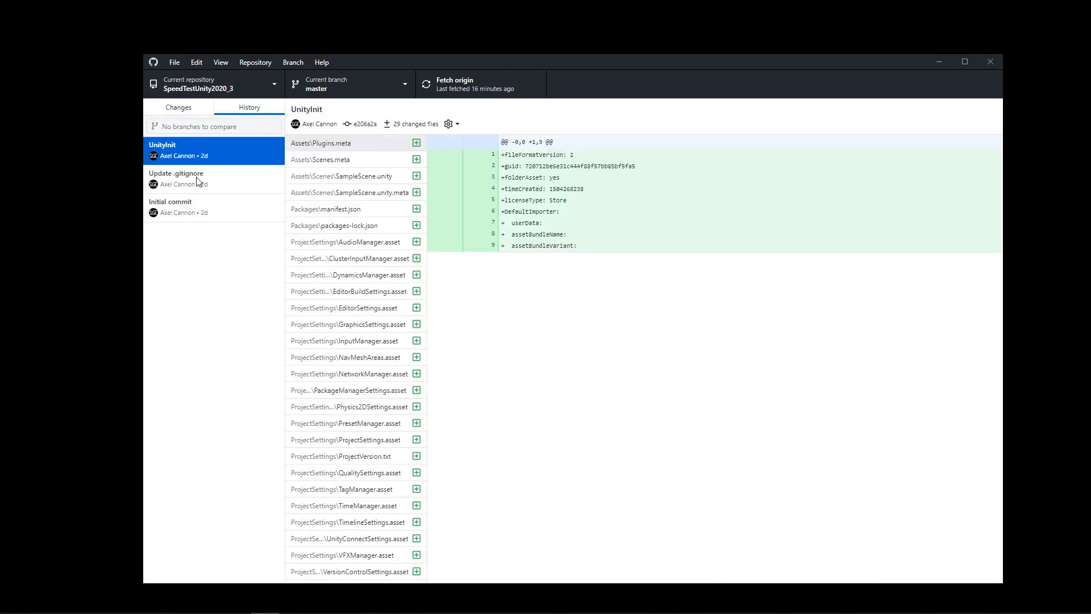
left_click(197, 177)
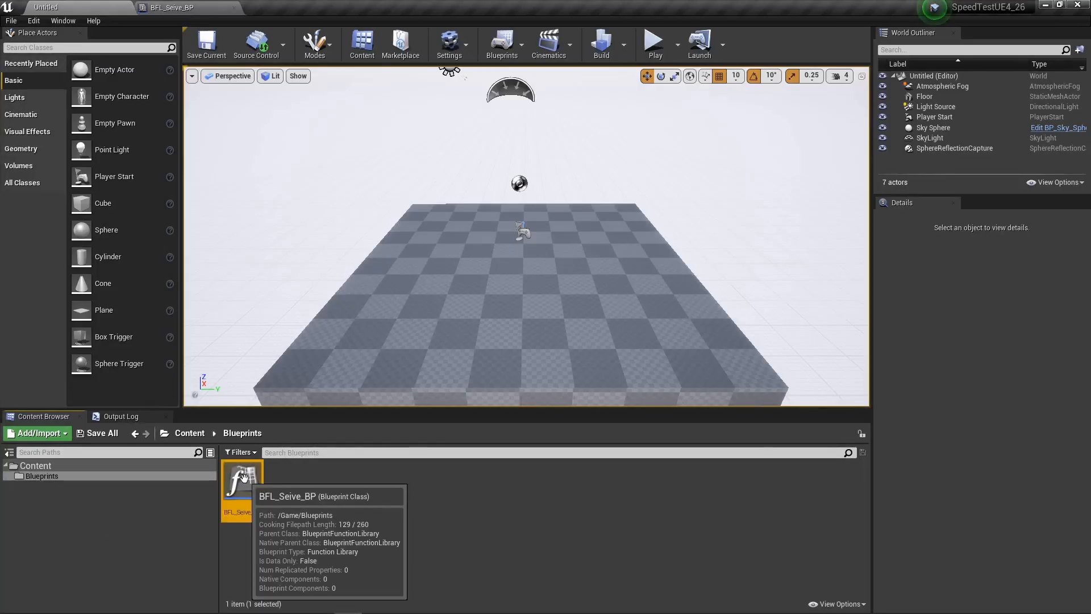
In the Unreal Editor, open the source control history of BFL_Seive_BP and diff revision 2cfdd92f against the previous one.
right_click(245, 480)
mouse_move(316, 467)
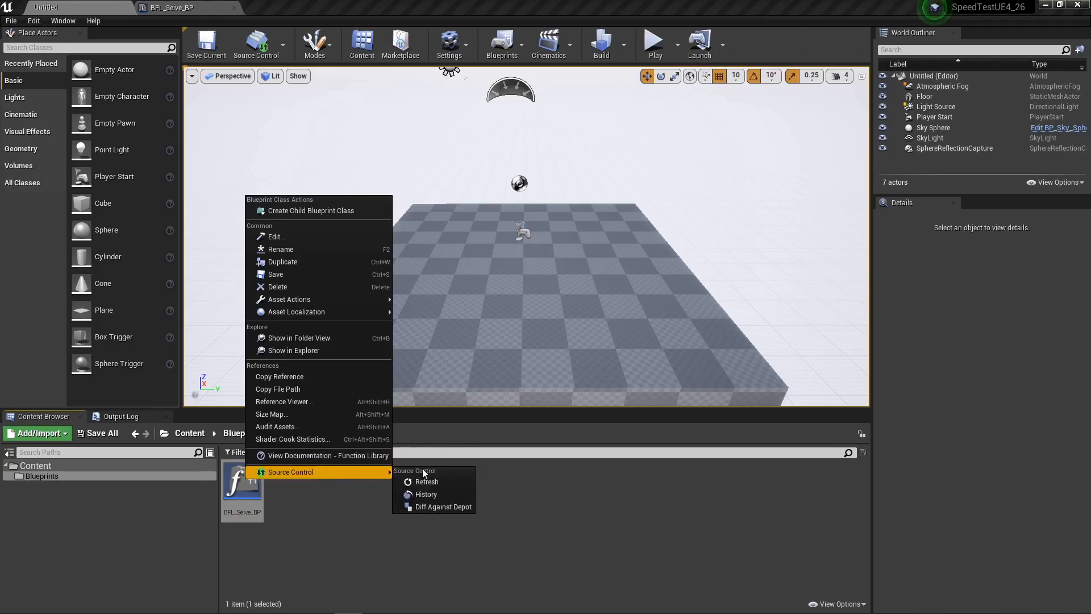
left_click(456, 494)
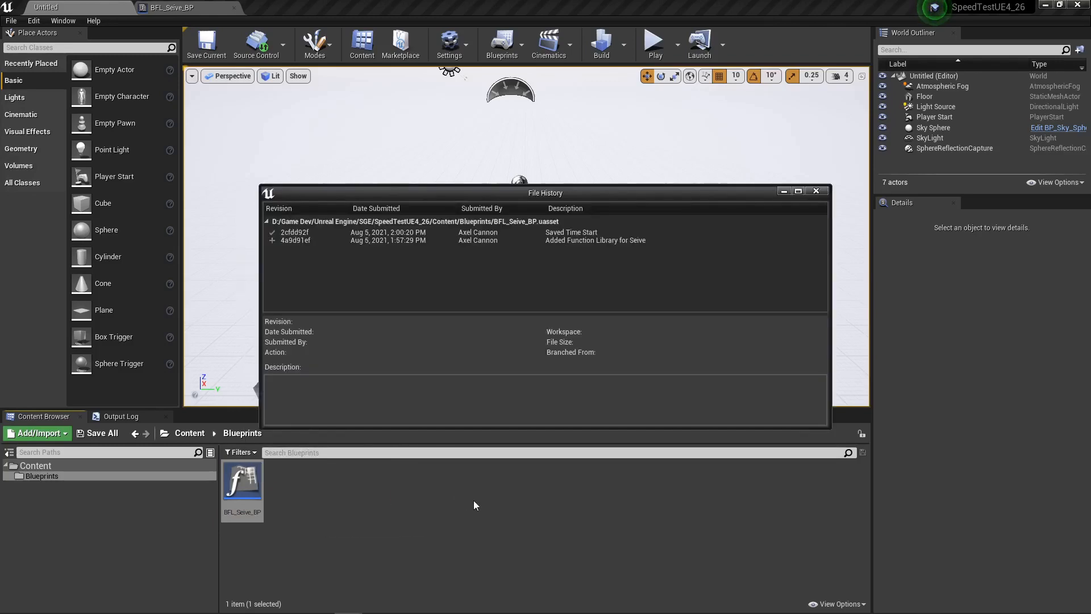
double_click(305, 233)
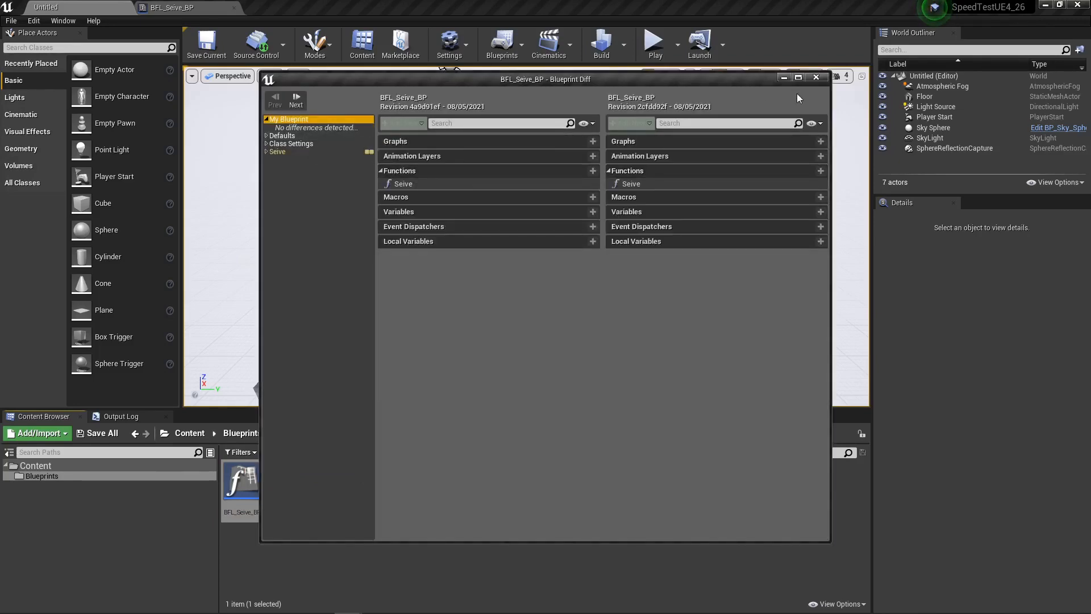
Go to the first difference in the Seive function and examine its node graph across both revisions.
left_click(297, 101)
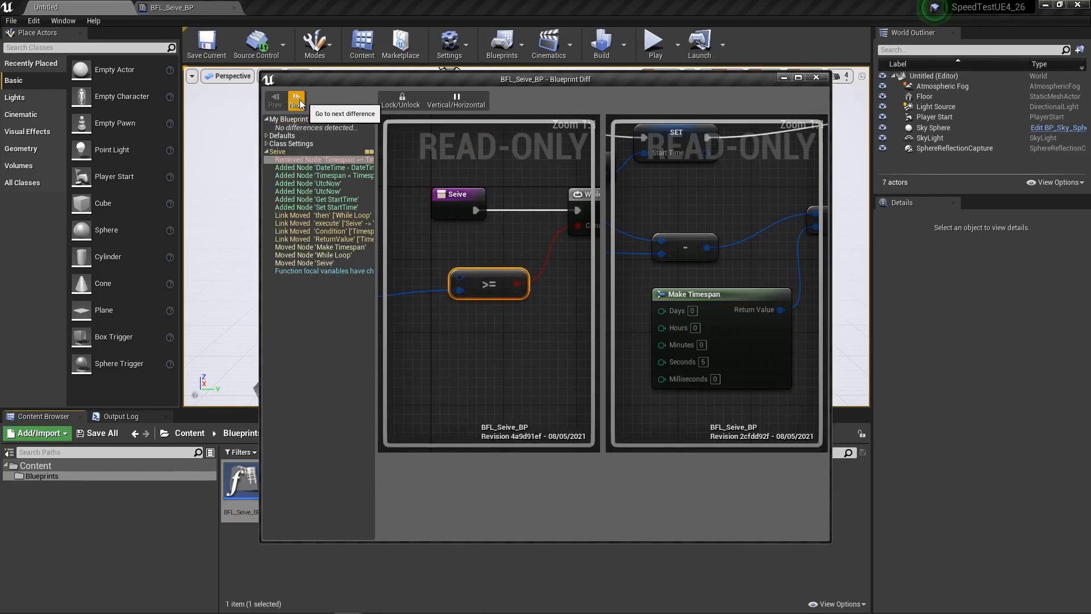
left_click(546, 246)
right_click_drag(547, 245, 427, 263)
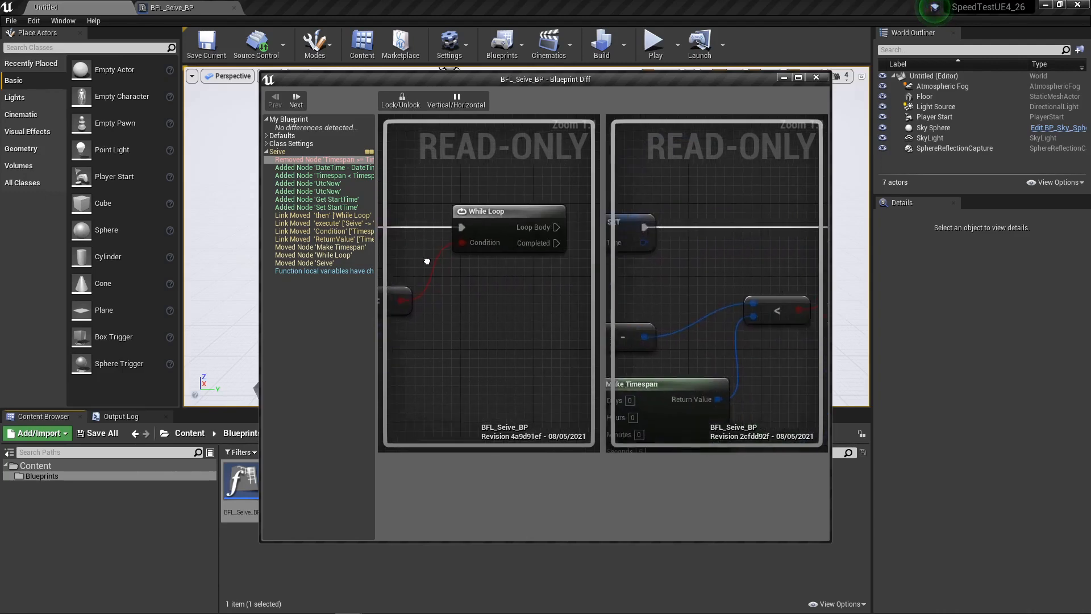
right_click_drag(567, 323, 591, 288)
right_click_drag(504, 324, 396, 298)
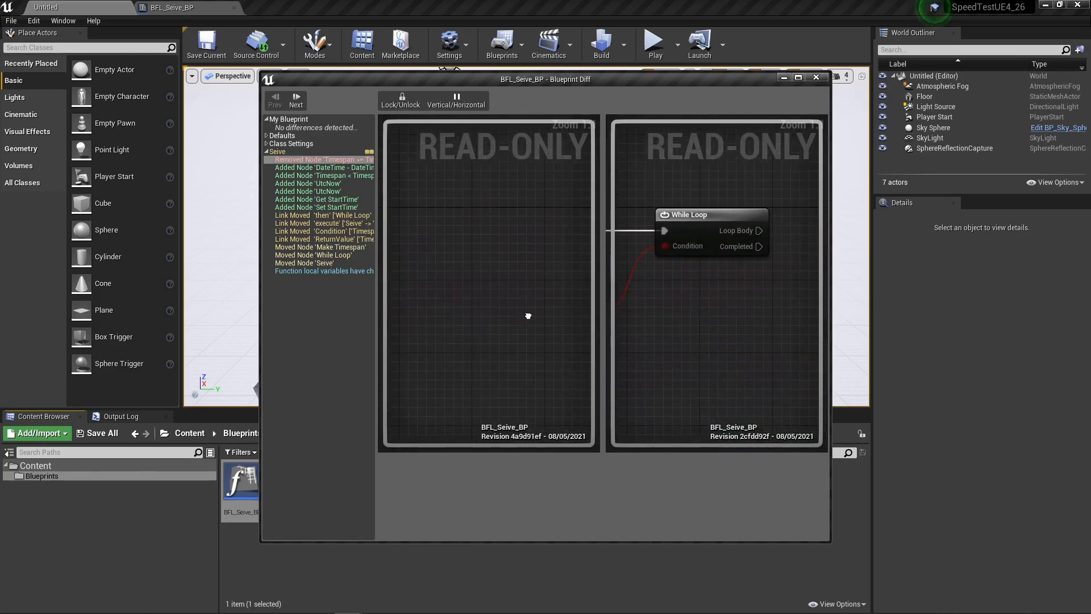
right_click_drag(528, 316, 536, 342)
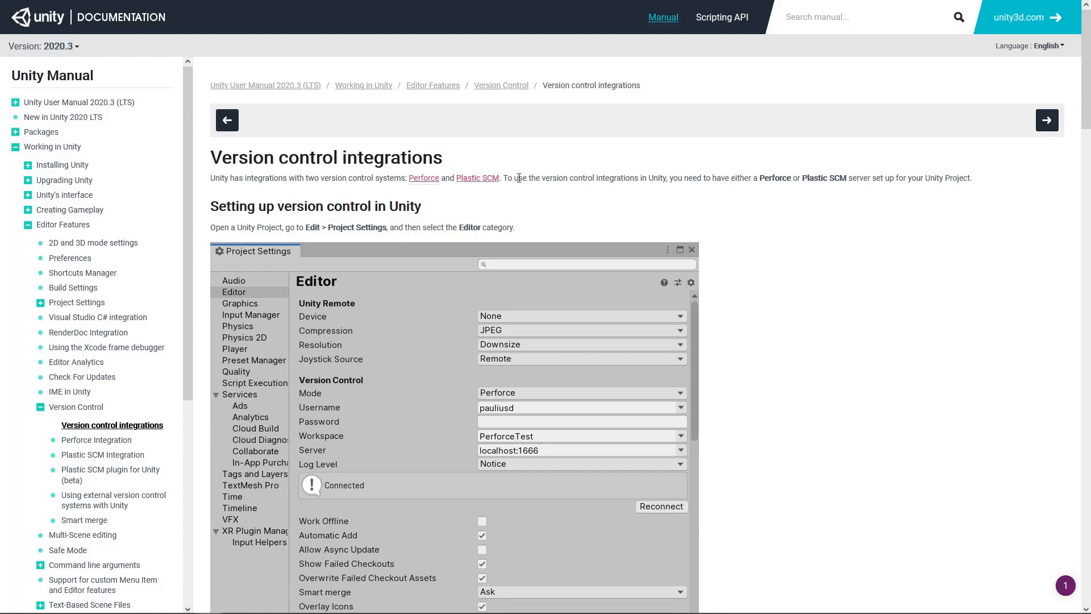
Check the Unity Manual's introduction to version control integrations and look through the Unity Asset Store results for "git".
left_click_drag(519, 178, 447, 188)
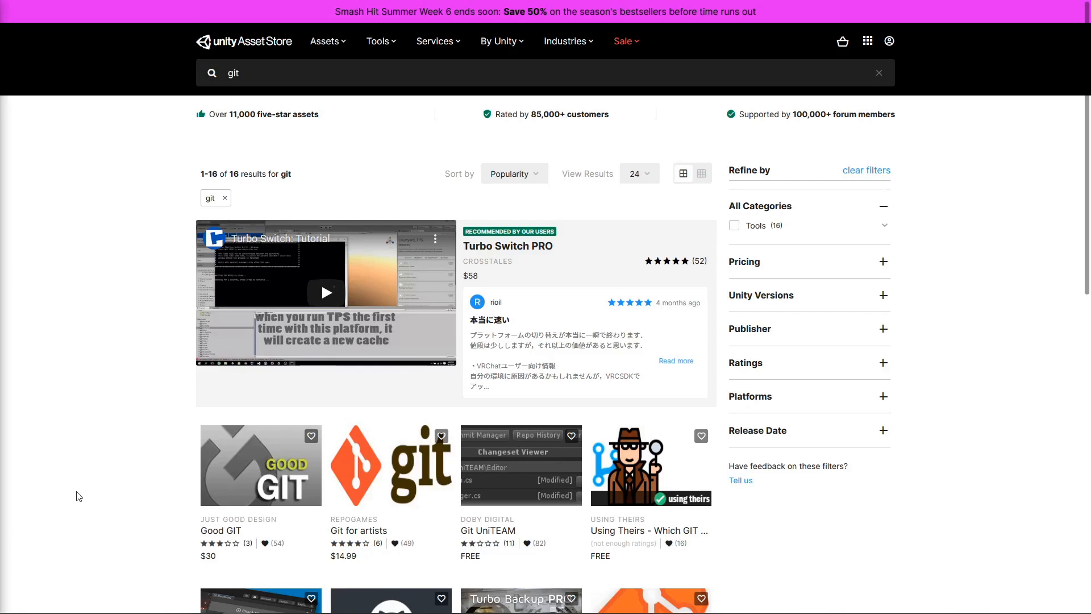
scroll(153, 409, "down", 3)
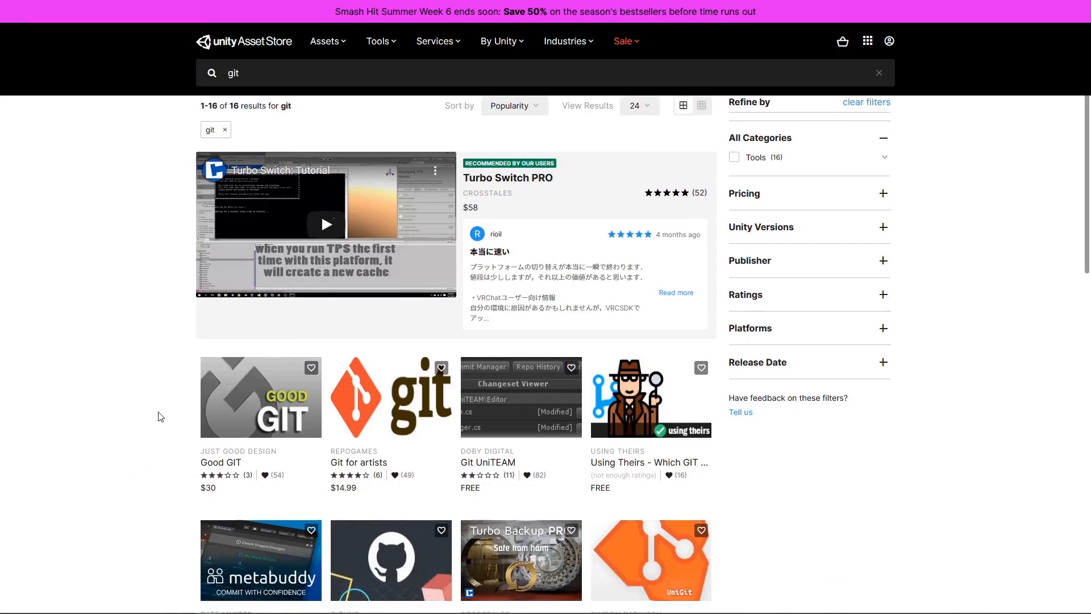
scroll(143, 405, "down", 3)
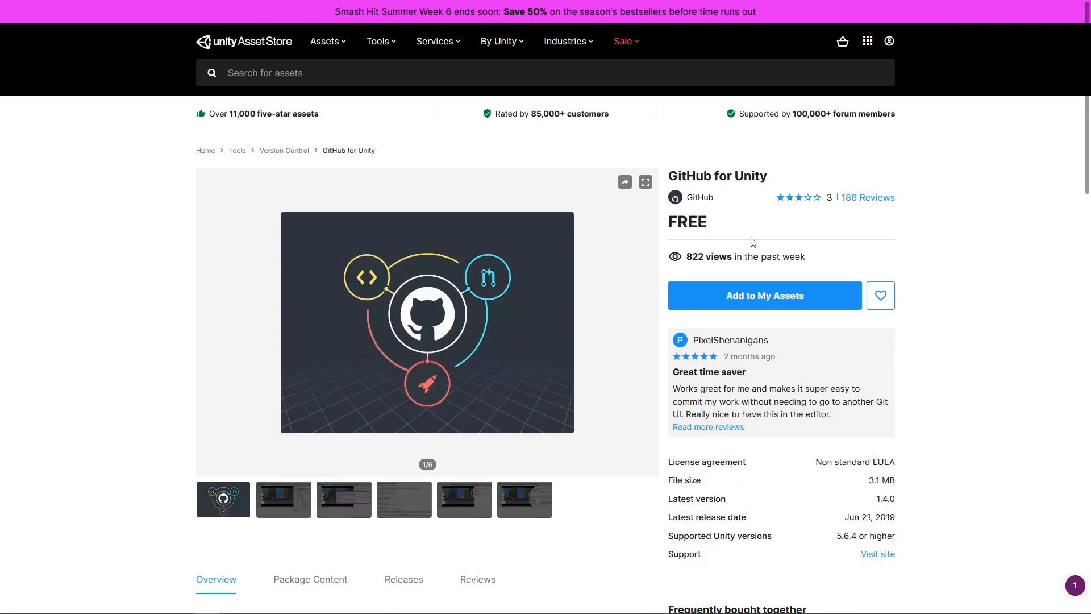
Examine the GitHub for Unity asset page, including its latest release date, price and overview of supported Git operations.
scroll(753, 241, "down", 3)
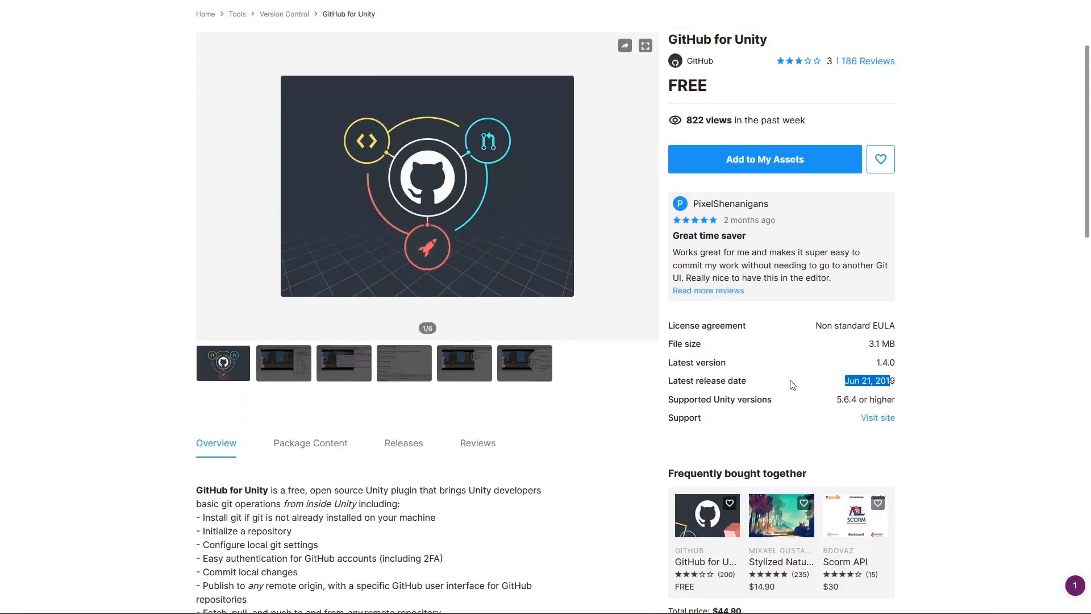
left_click_drag(703, 384, 844, 382)
scroll(912, 386, "up", 3)
left_click(940, 310)
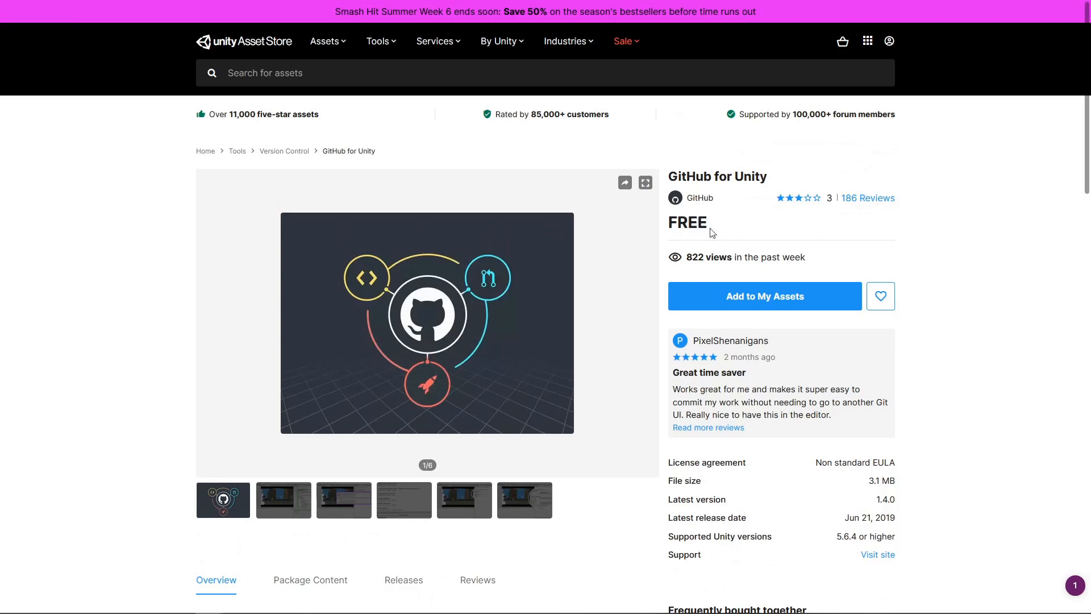
key("ctrl+a")
left_click(745, 229)
scroll(767, 250, "down", 3)
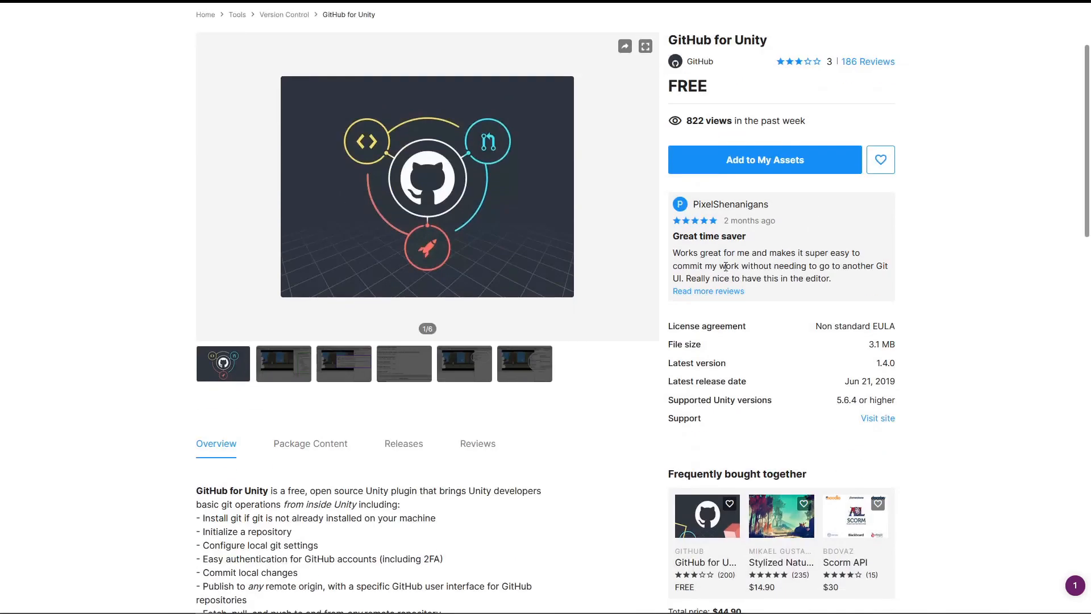
scroll(781, 341, "down", 1)
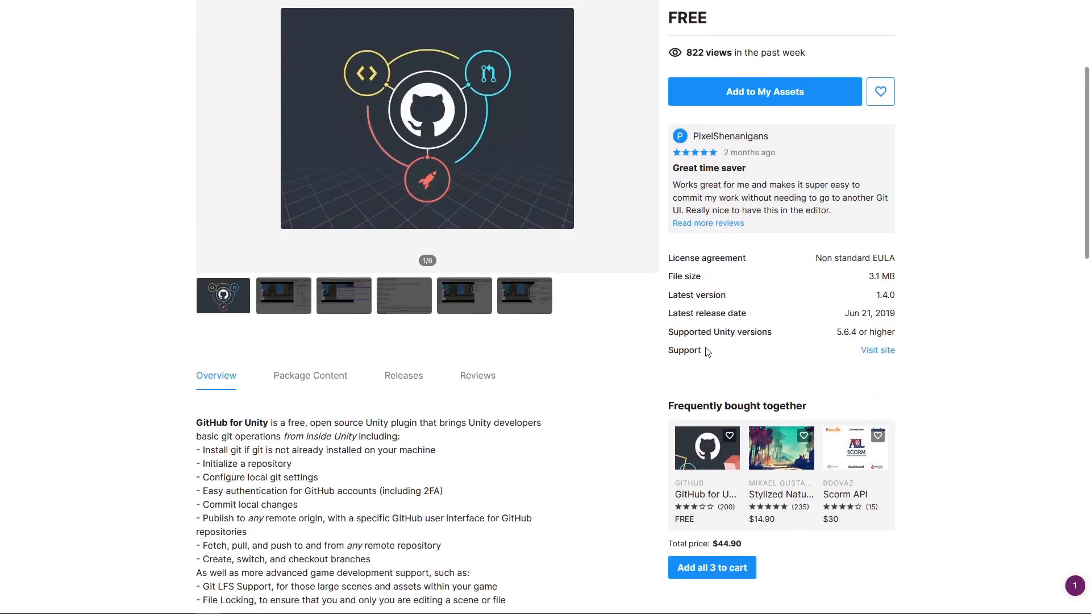
scroll(638, 384, "down", 5)
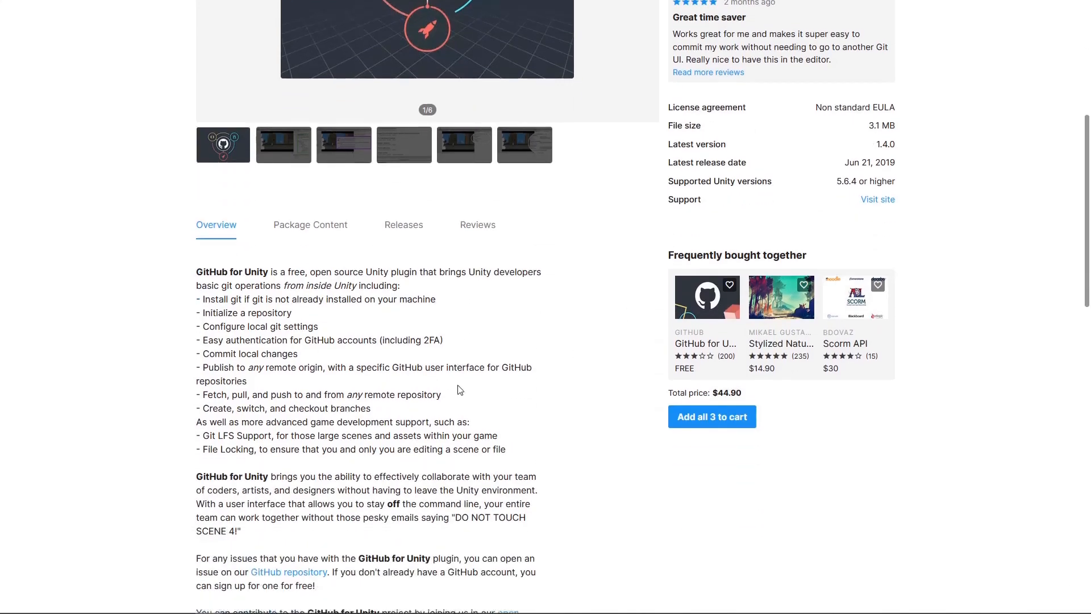
scroll(459, 384, "down", 3)
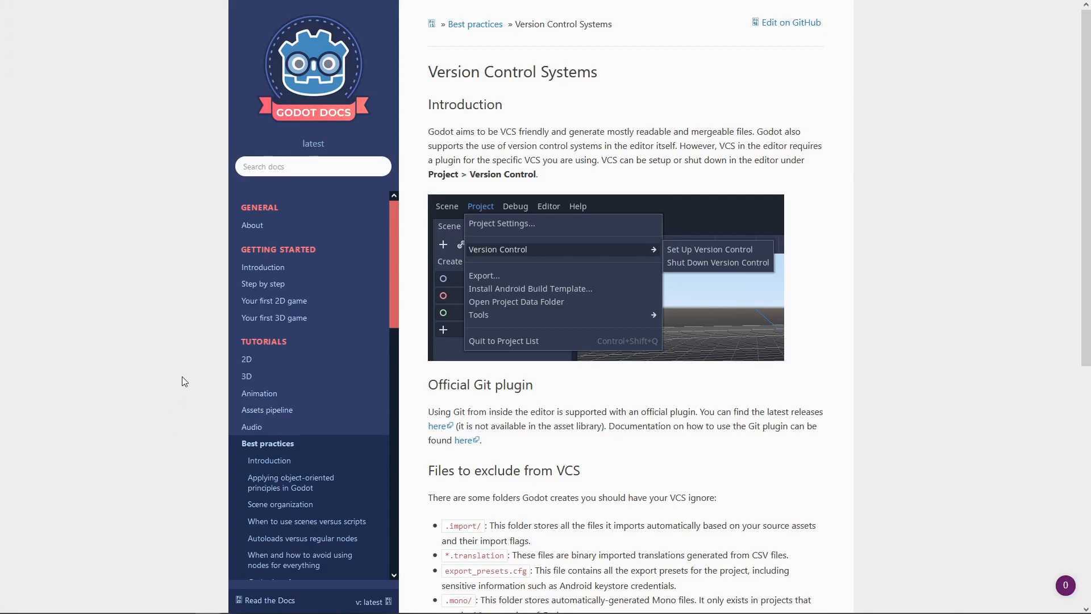
Read through the Godot Docs page on Version Control Systems and return to its beginning.
scroll(185, 381, "down", 2)
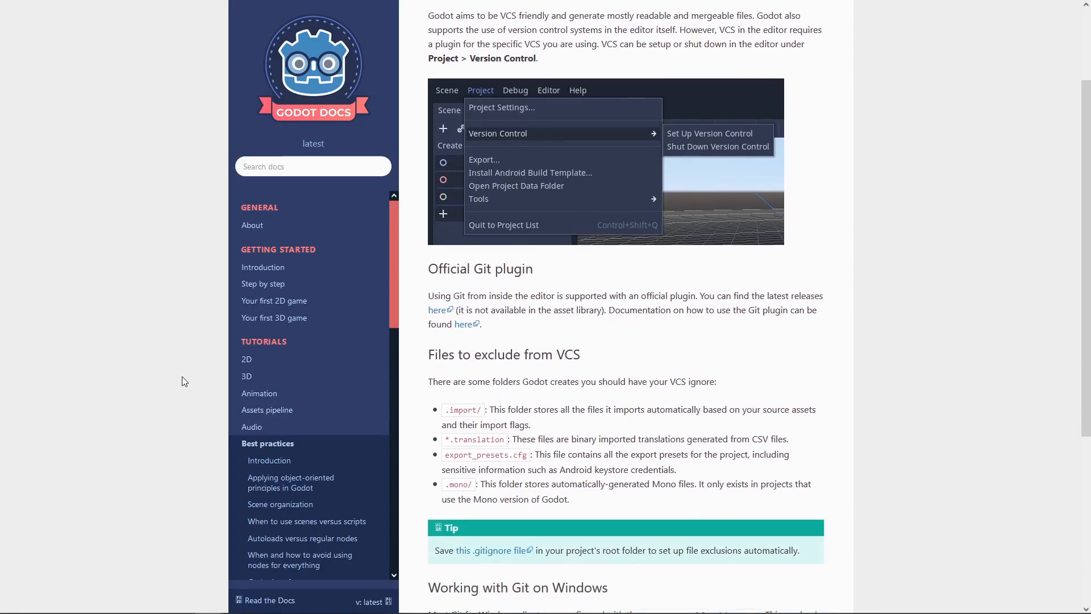
scroll(183, 378, "down", 4)
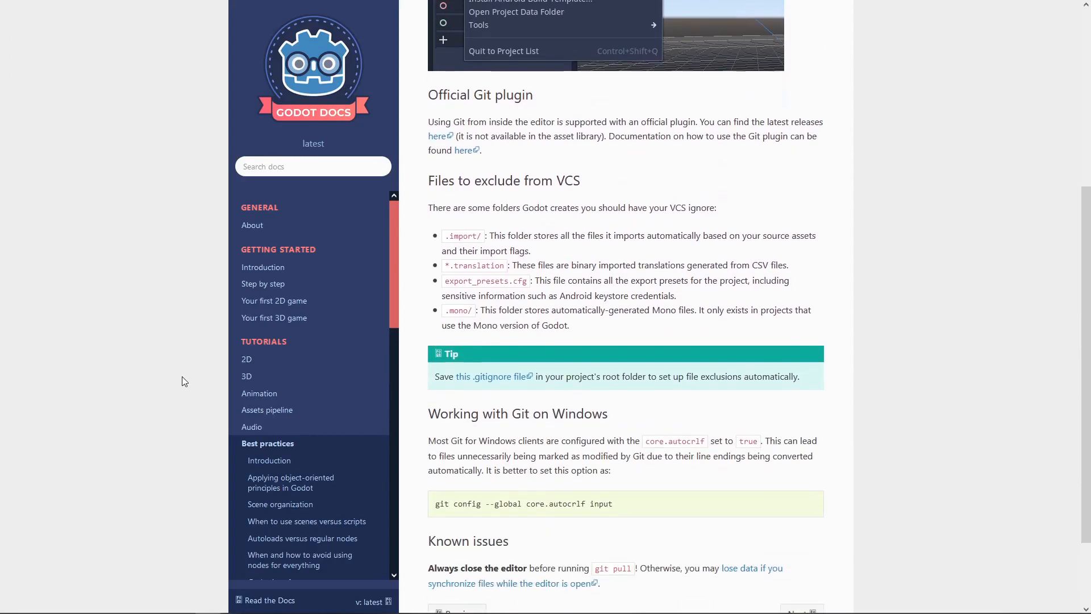
scroll(185, 381, "down", 1)
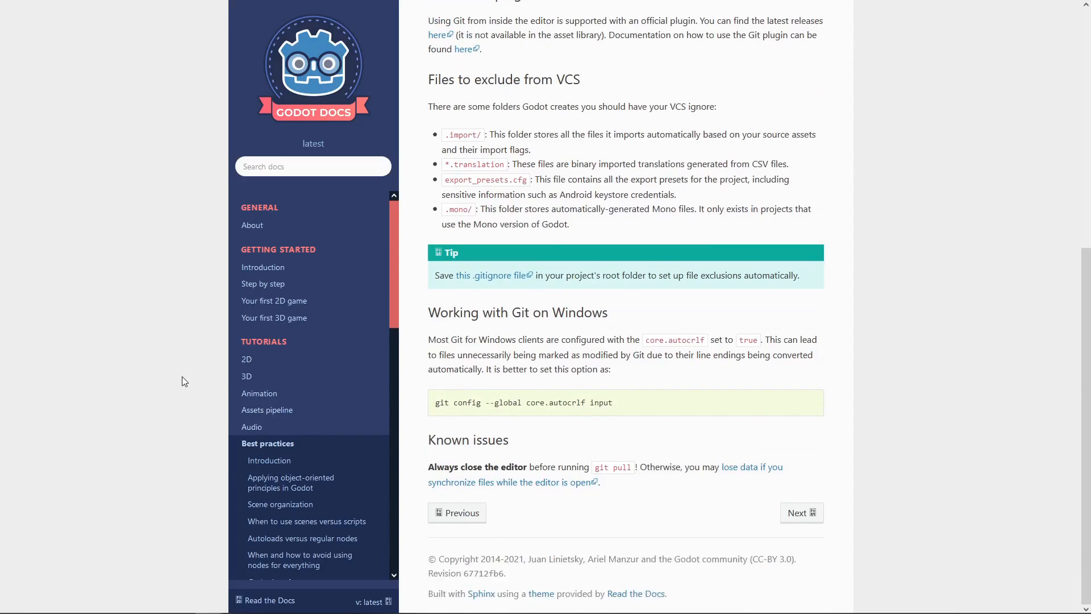
scroll(182, 376, "up", 10)
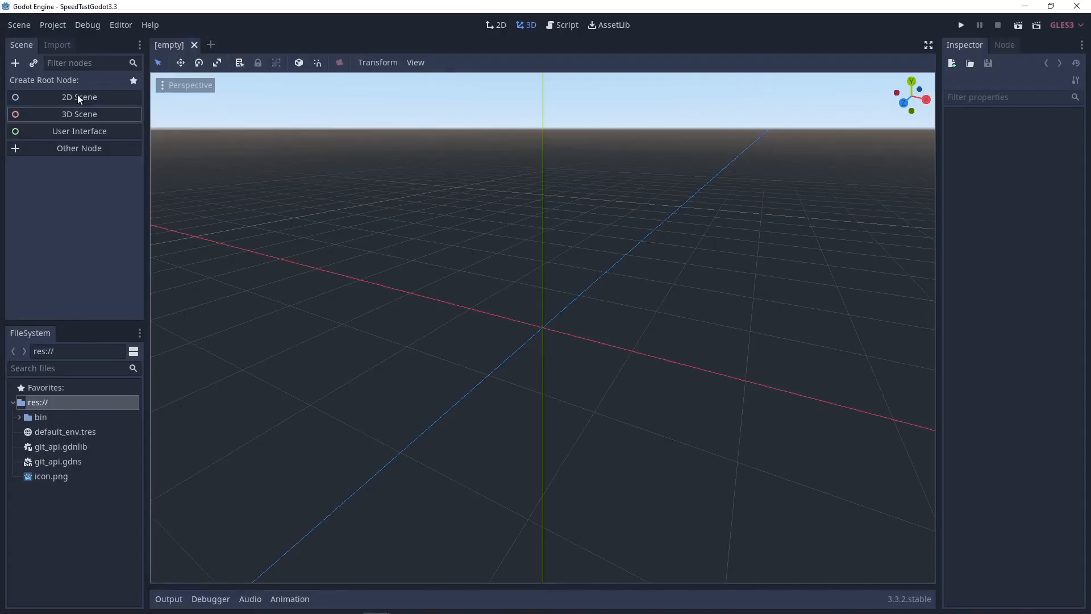
In the Godot editor, set up version control for the project by initializing the GitAPI system, and close the setup dialog.
left_click(52, 25)
mouse_move(63, 68)
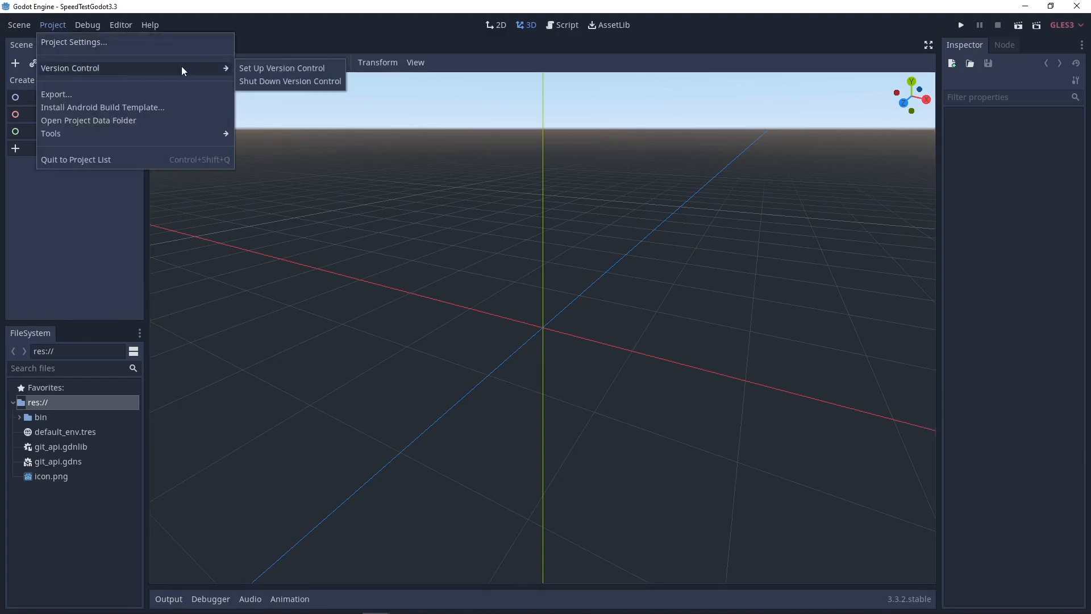
left_click(274, 71)
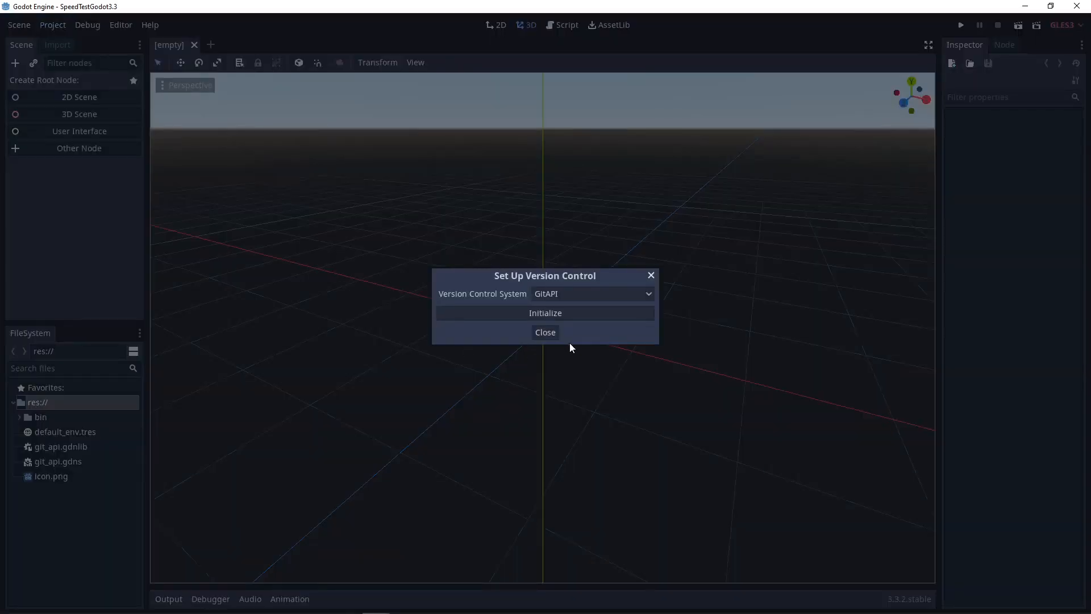
left_click(551, 314)
left_click(546, 333)
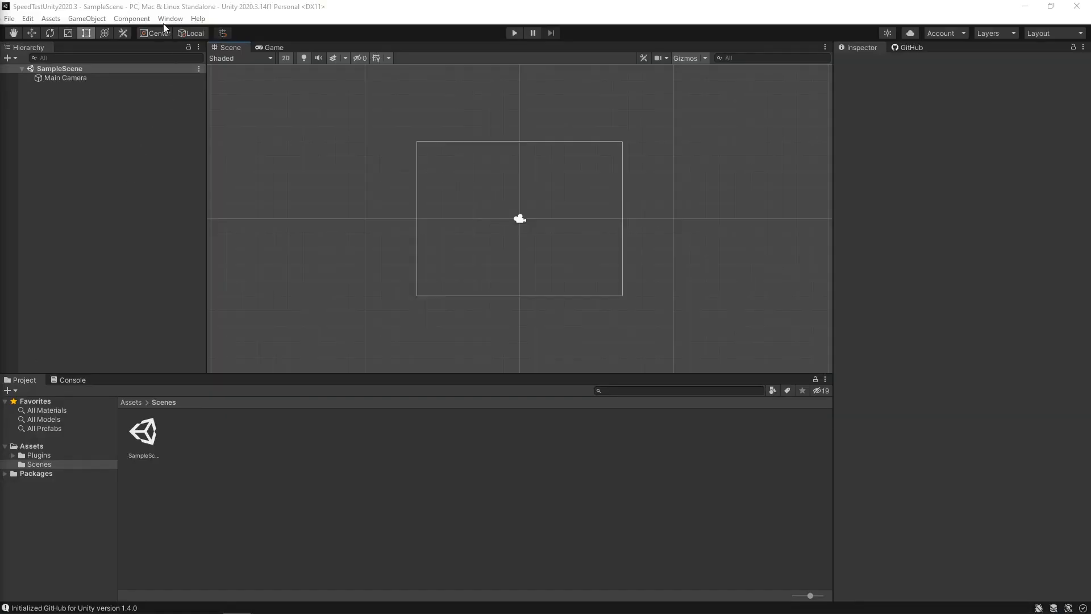
In the Unity editor, open the Package Manager and select the GitHub for Unity package among My Assets.
left_click(169, 19)
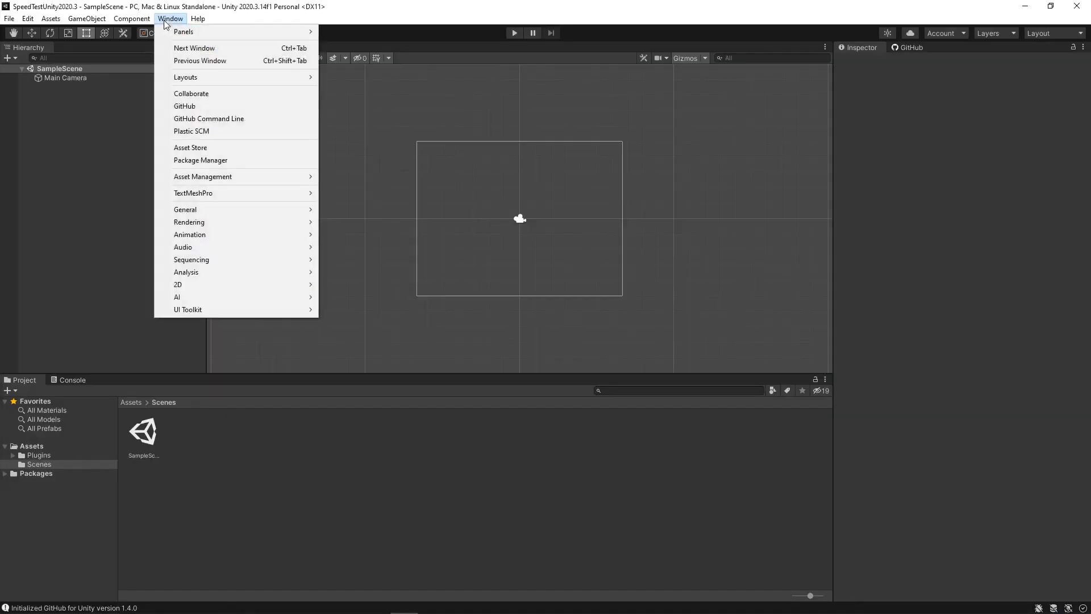
left_click(216, 160)
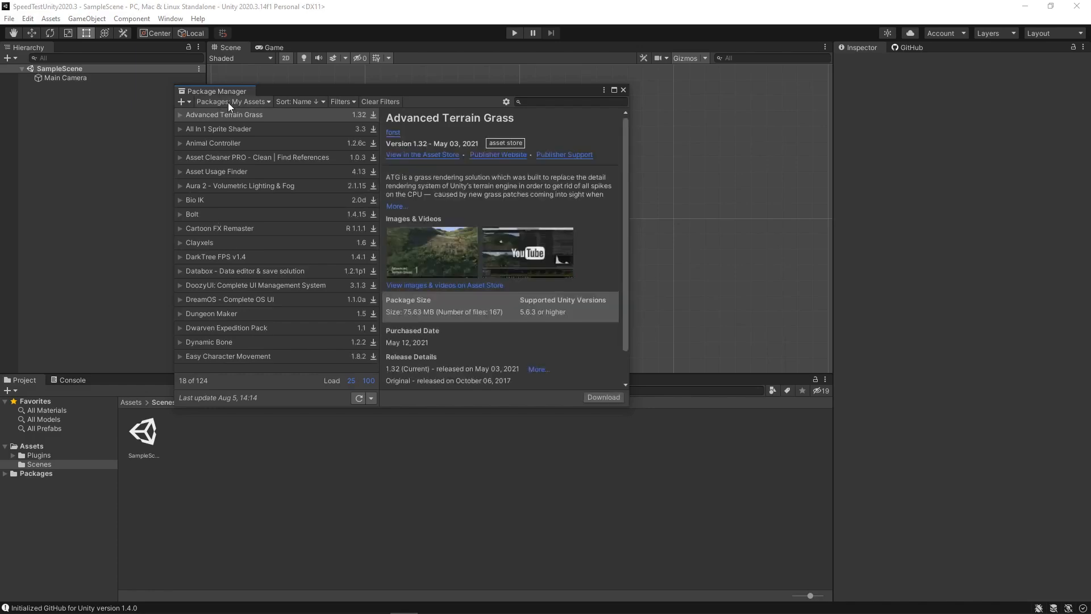
left_click(246, 229)
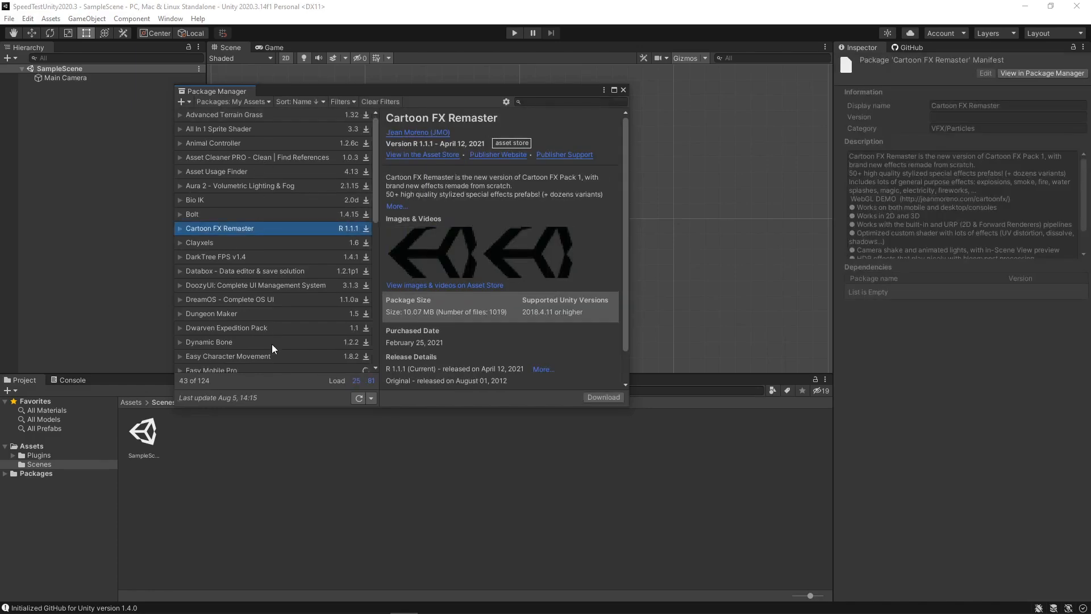
scroll(264, 311, "down", 6)
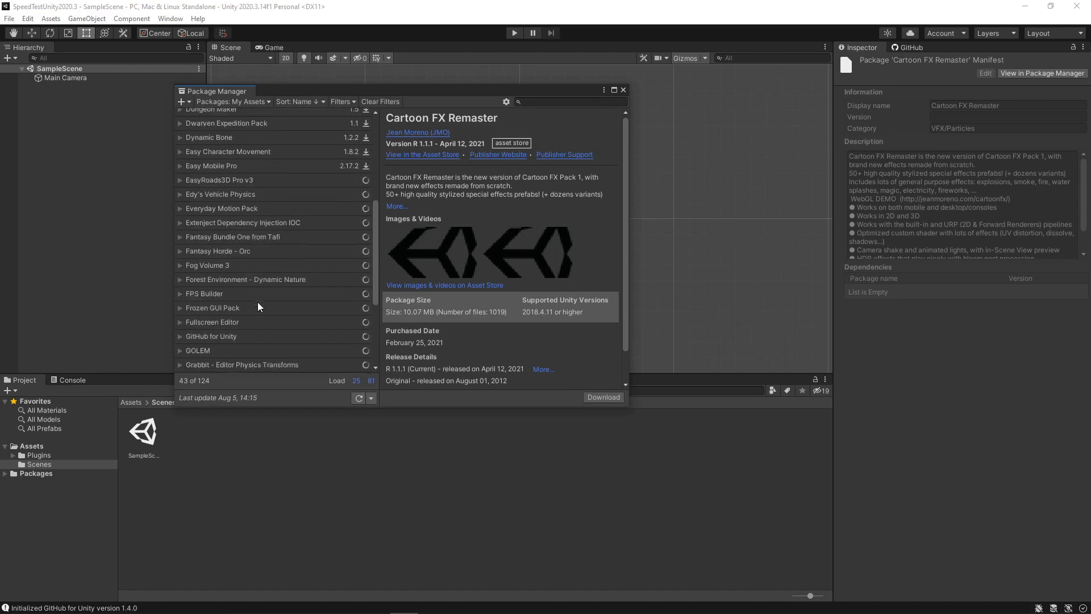
left_click(205, 335)
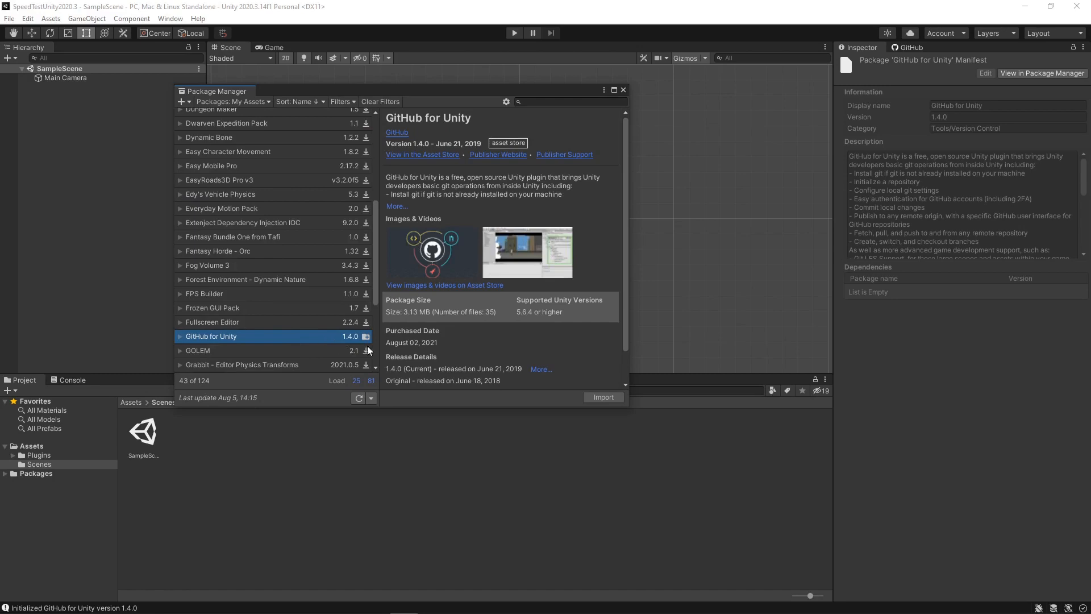
Close the Package Manager and bring up the GitHub for Unity panel beside the Inspector.
left_click(623, 90)
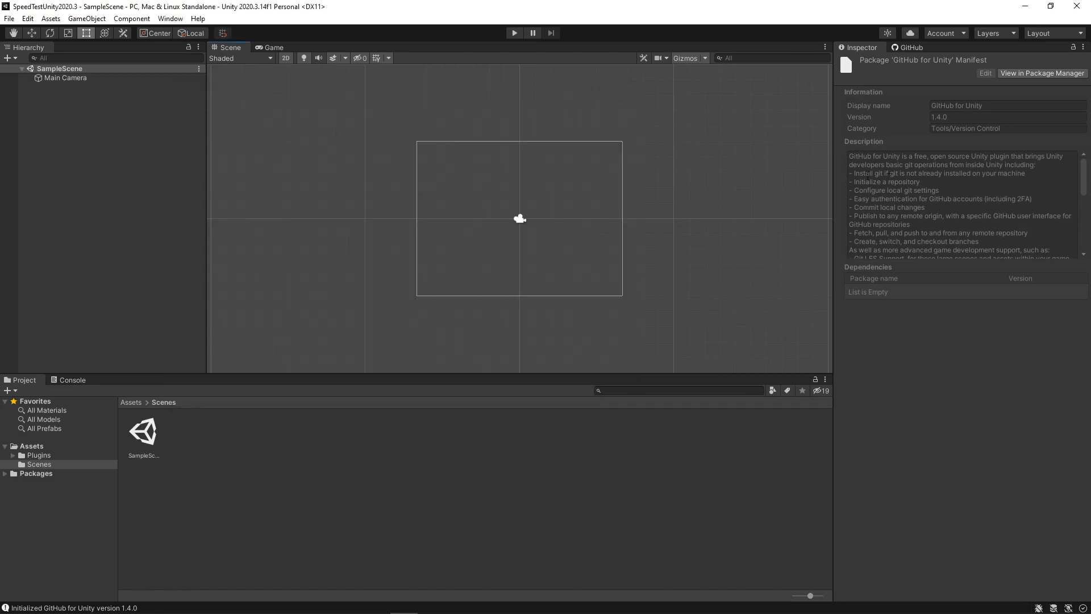
left_click(899, 49)
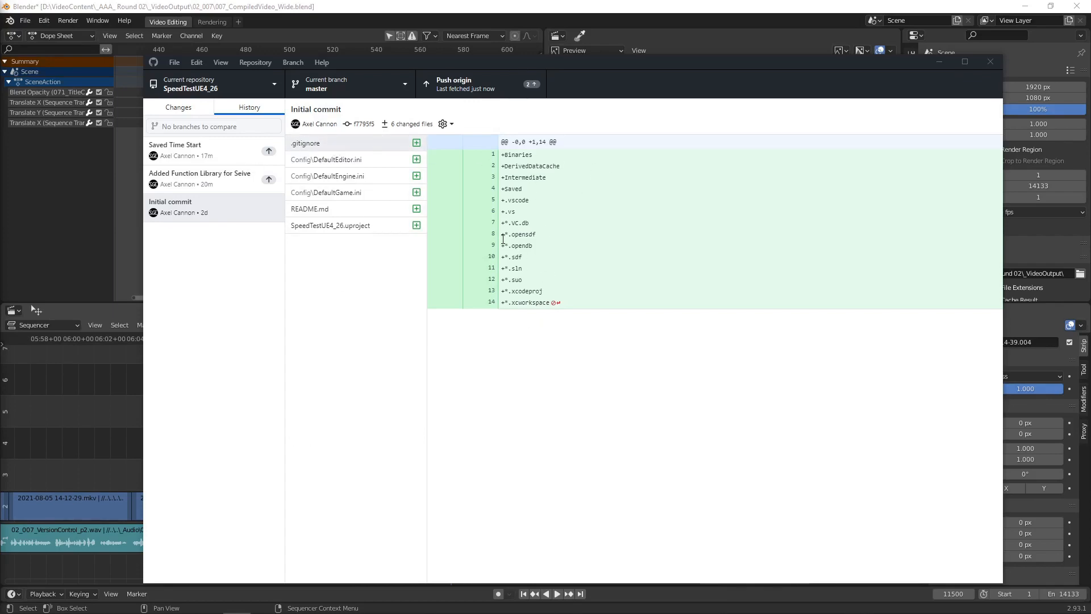
In GitHub Desktop, switch to the SpeedTestGodot3_3 repository and examine the .gitignore contents in its Init Project commit.
left_click(205, 85)
left_click(204, 149)
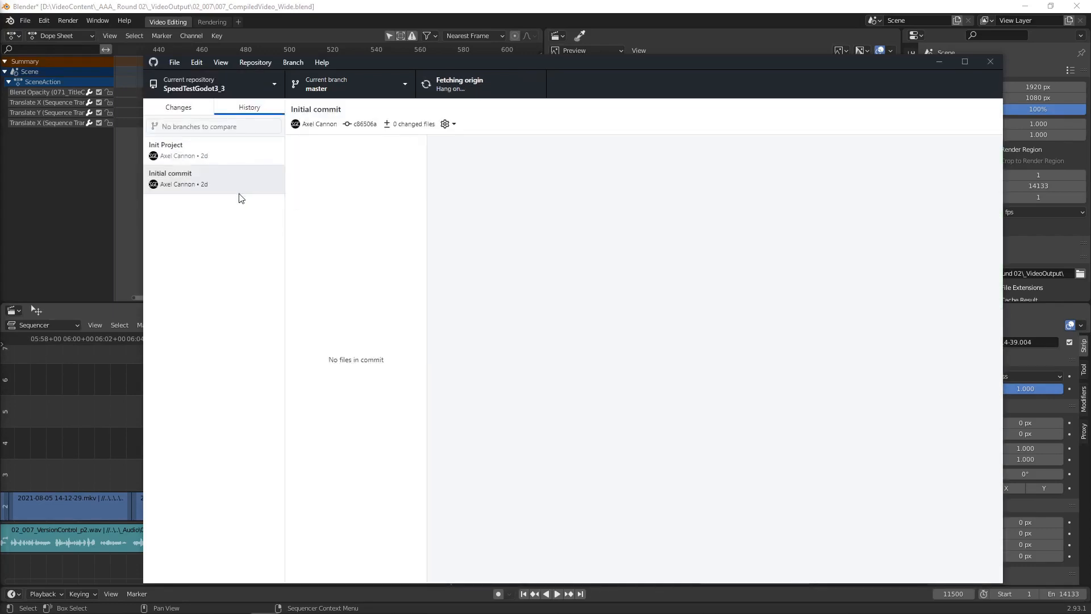
left_click(220, 182)
left_click(222, 162)
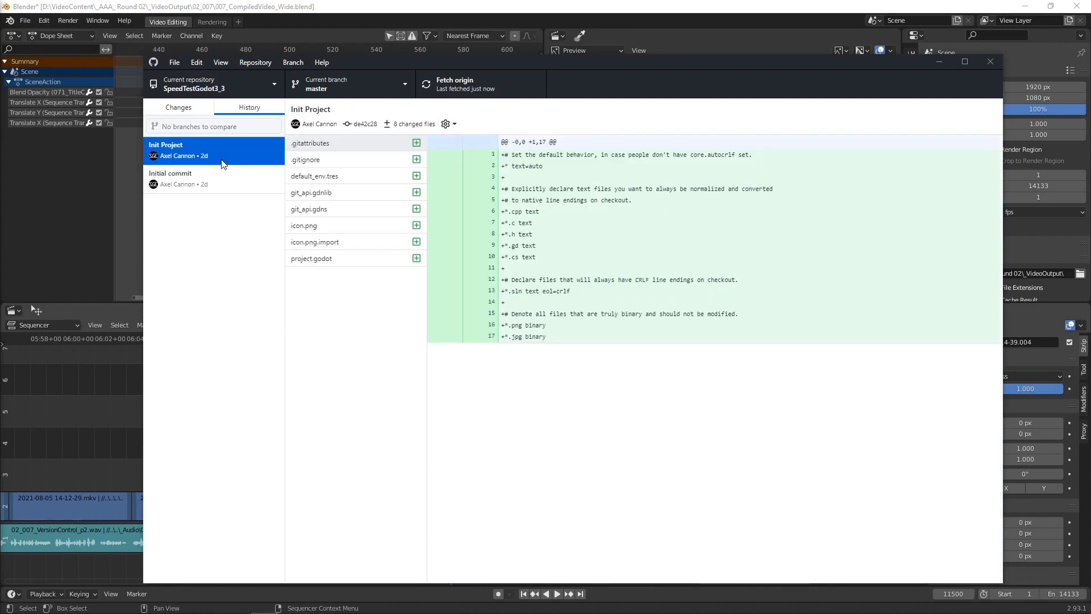
left_click(307, 162)
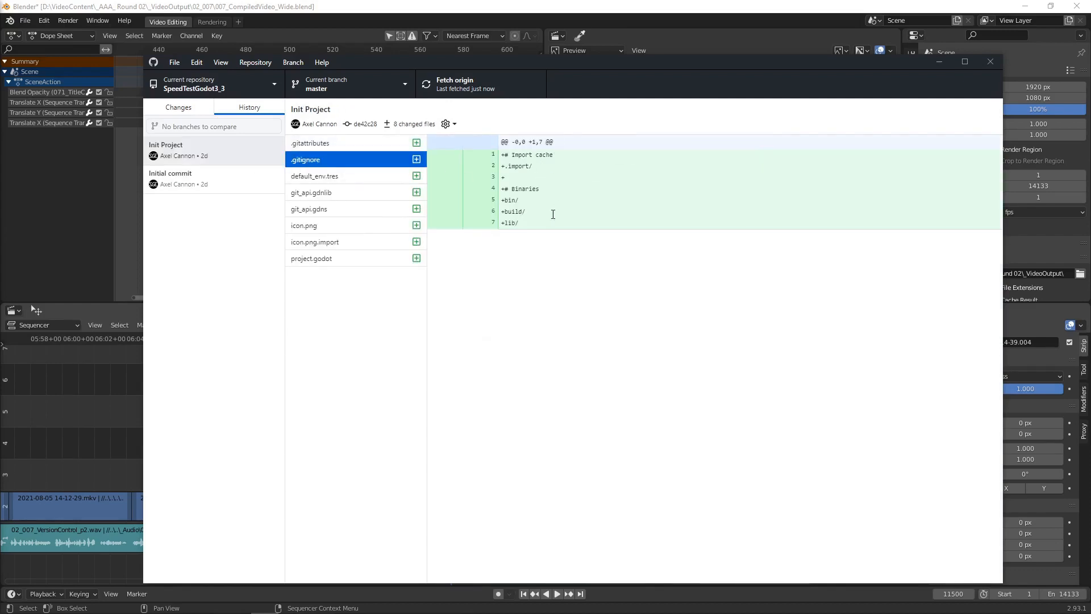
left_click_drag(549, 222, 498, 148)
left_click(549, 290)
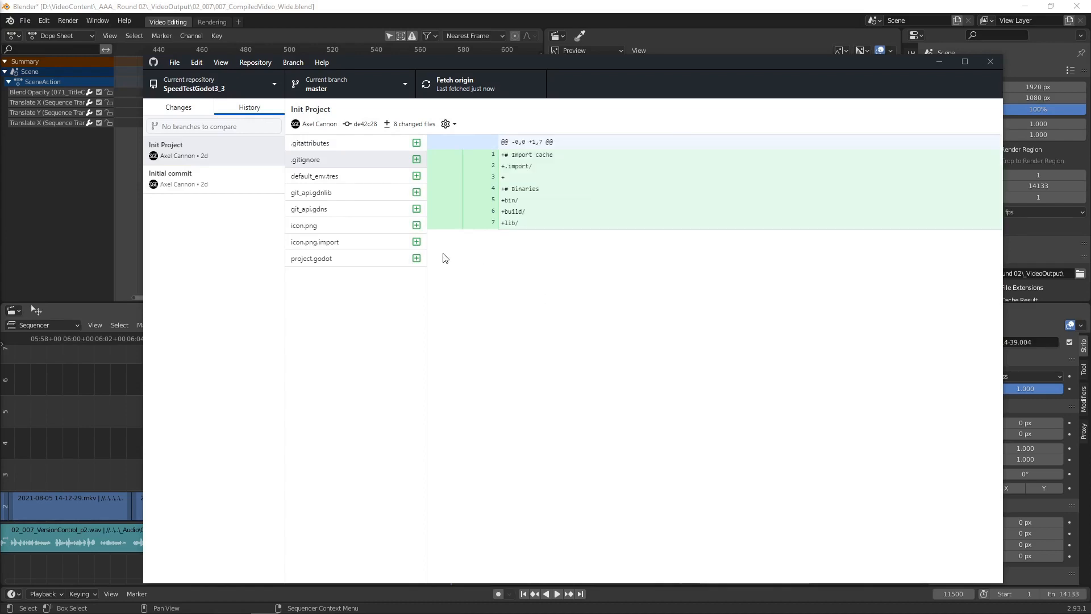
Switch to the SpeedTestUnity2020_3 repository and view its Update .gitignore commit.
left_click(232, 83)
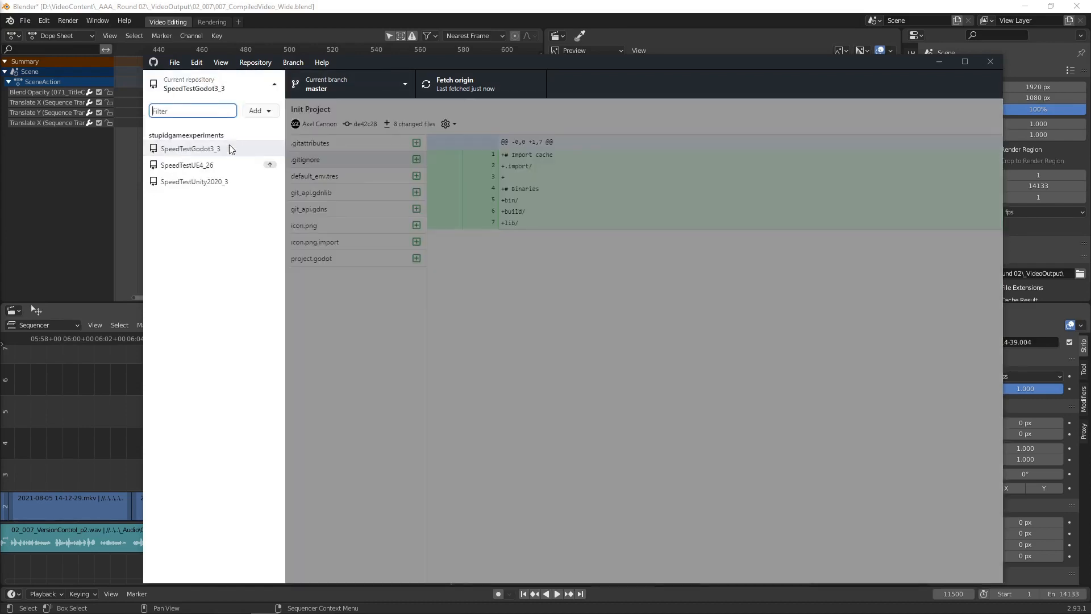
left_click(193, 181)
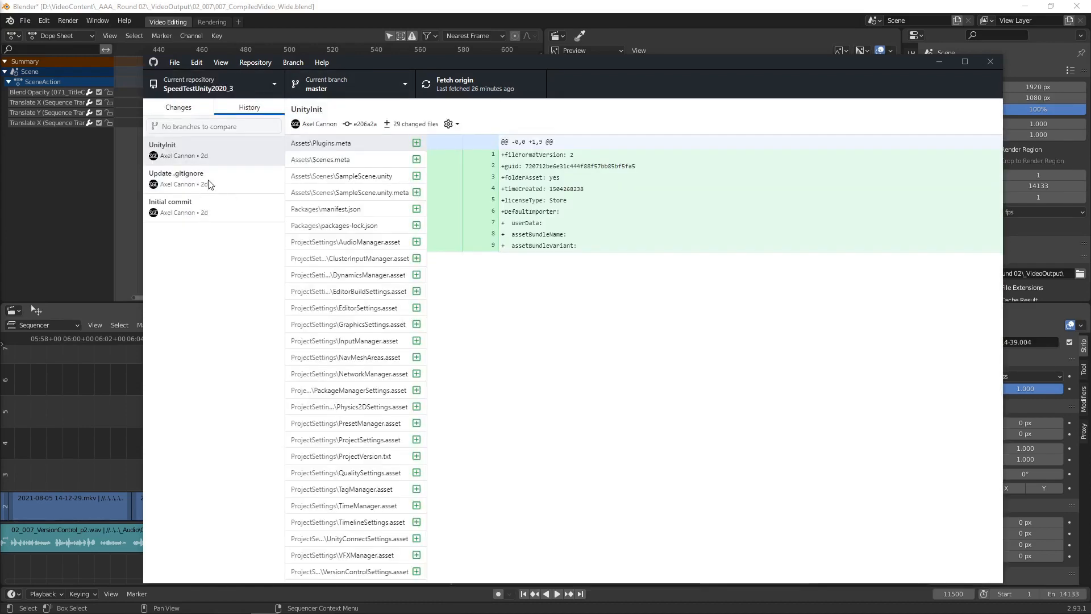
left_click(210, 184)
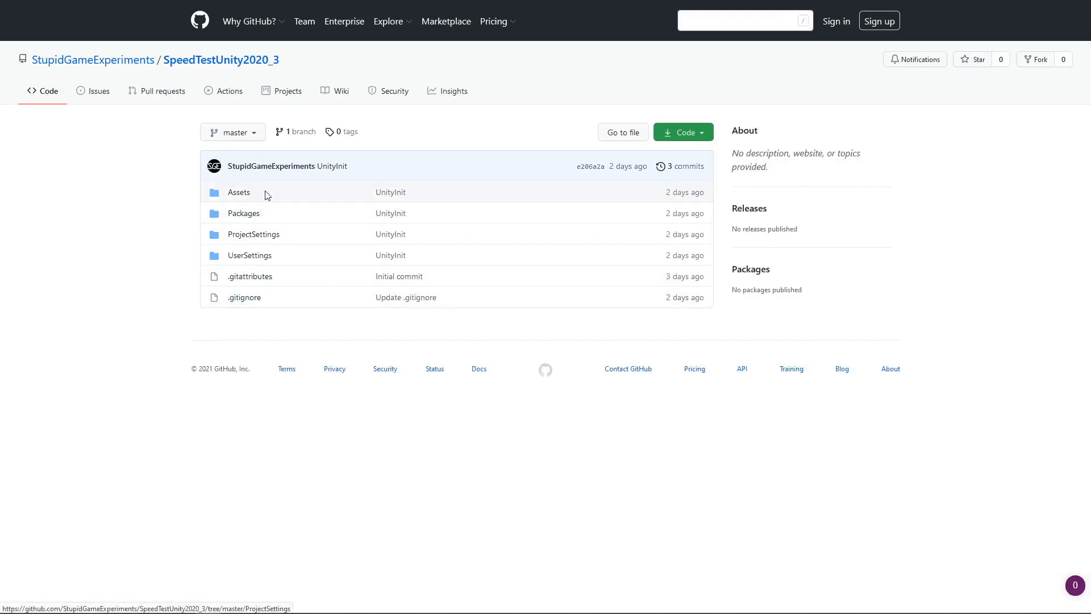
On the GitHub website, look through the Assets, Packages, ProjectSettings and UserSettings folders of SpeedTestUnity2020_3, returning to the repository root.
left_click(234, 193)
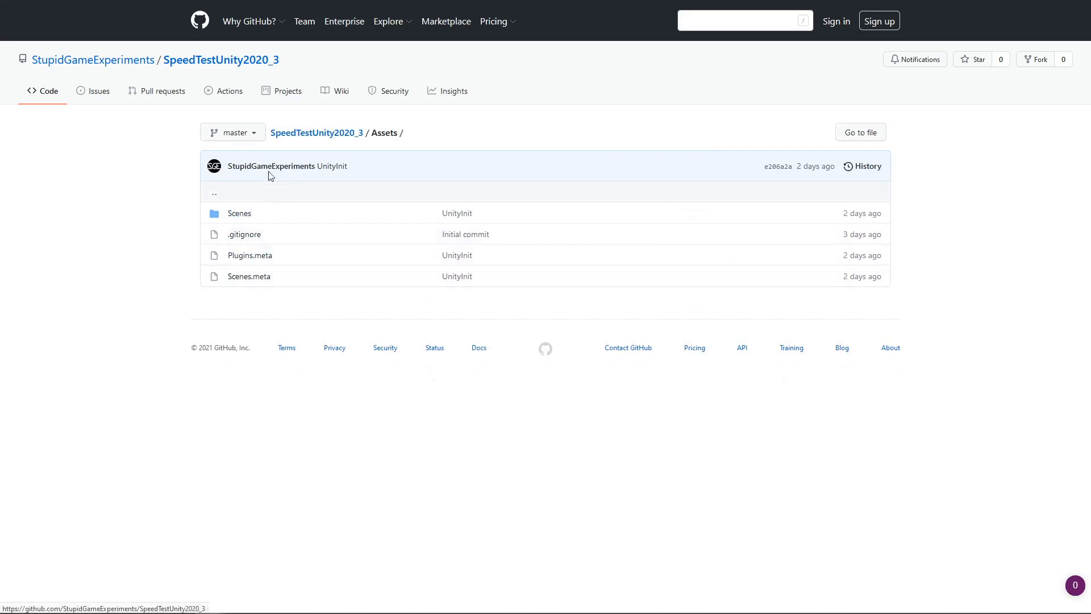
left_click(297, 138)
left_click(246, 215)
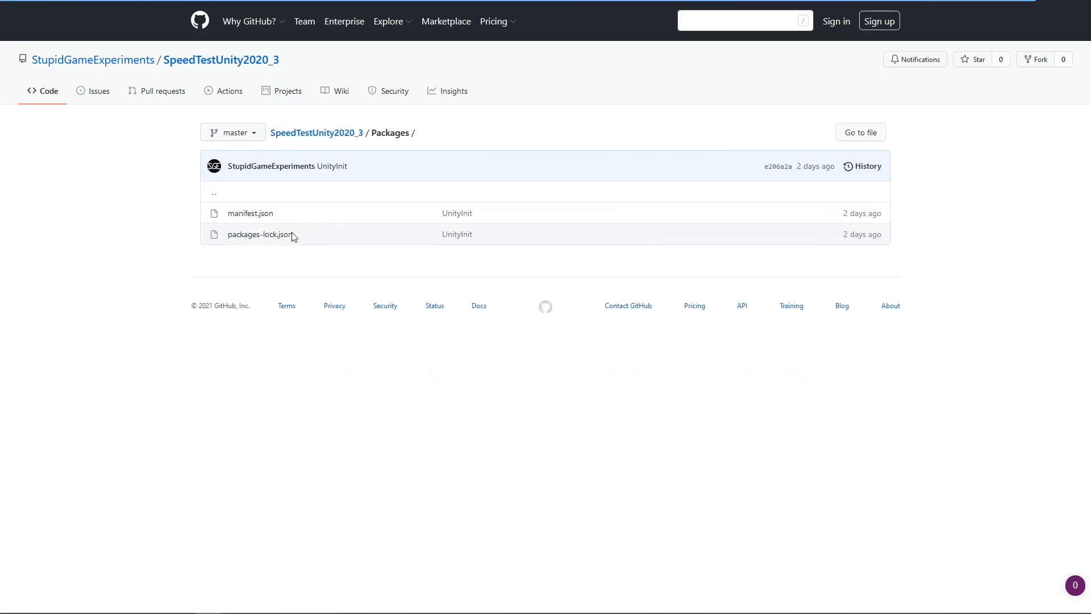
left_click(324, 133)
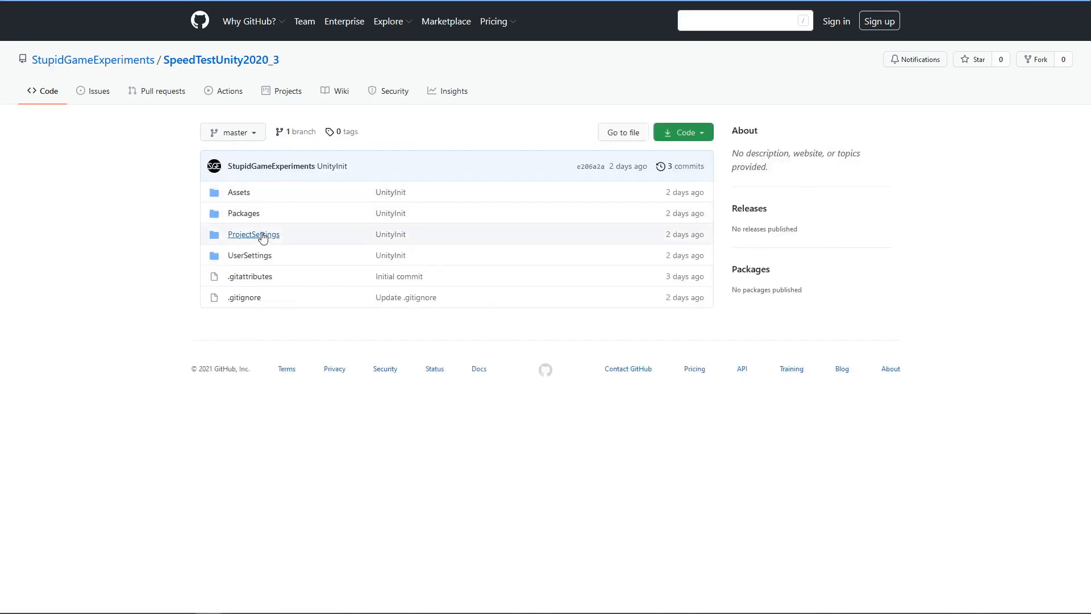
left_click(263, 235)
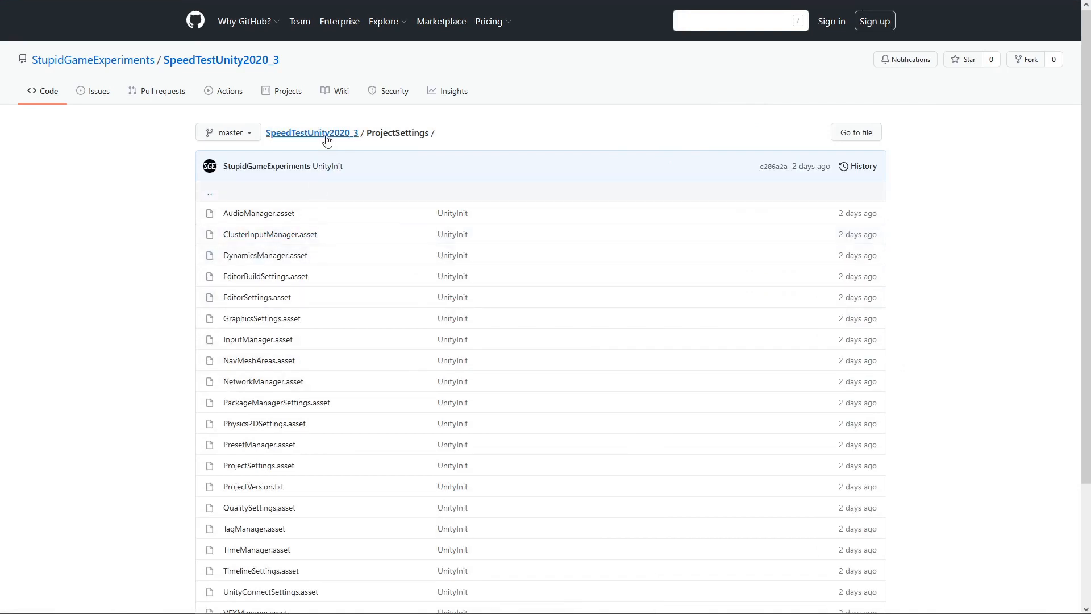
left_click(324, 133)
left_click(267, 256)
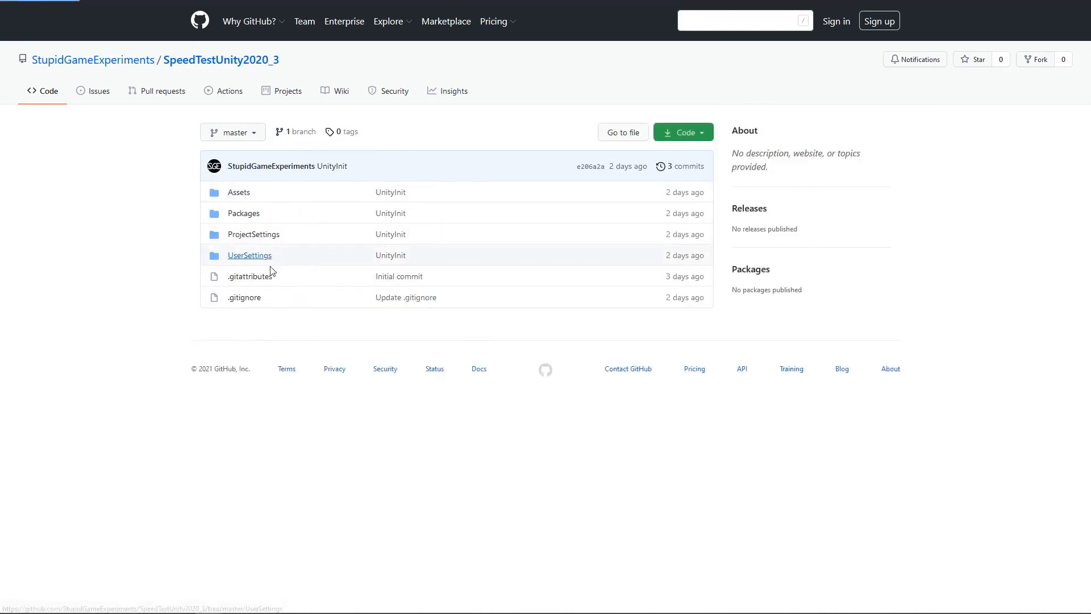
left_click(316, 133)
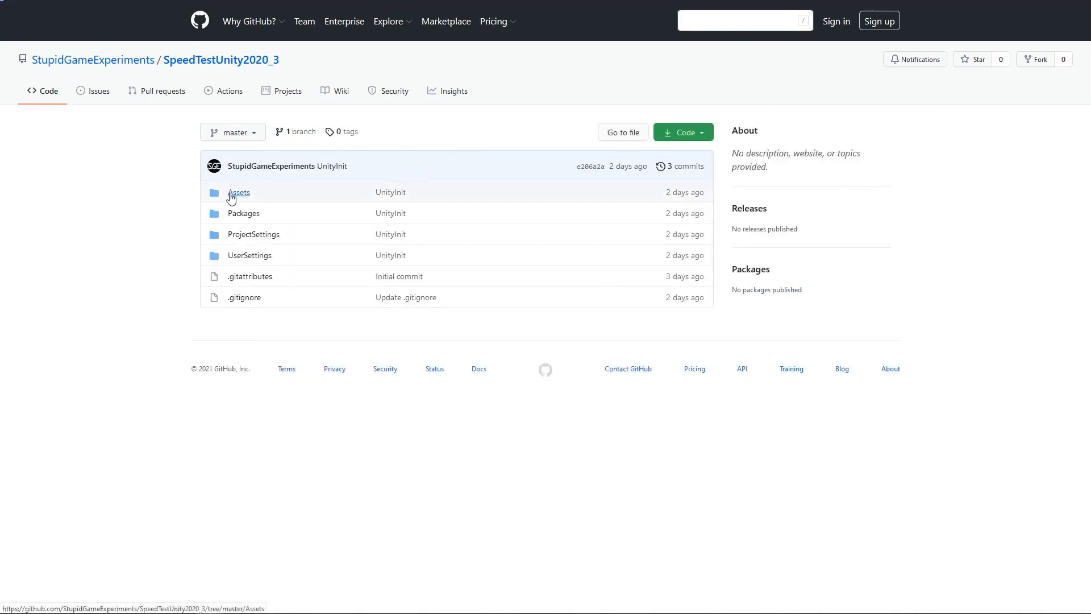
View the Scenes folder inside Assets of the Unity repository and return to the repository root.
left_click(234, 192)
left_click(247, 213)
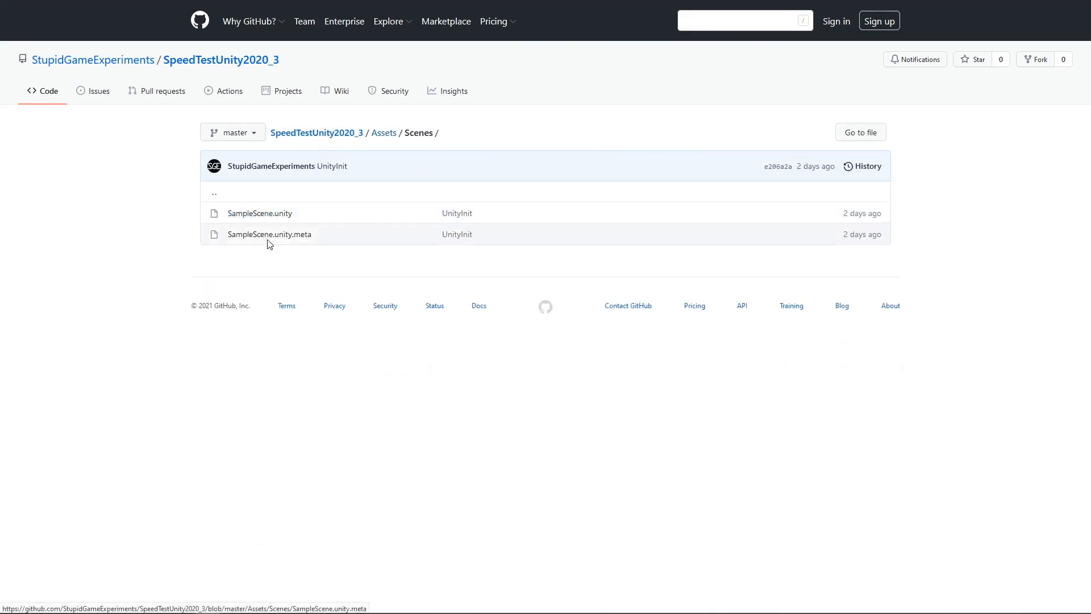
left_click(381, 135)
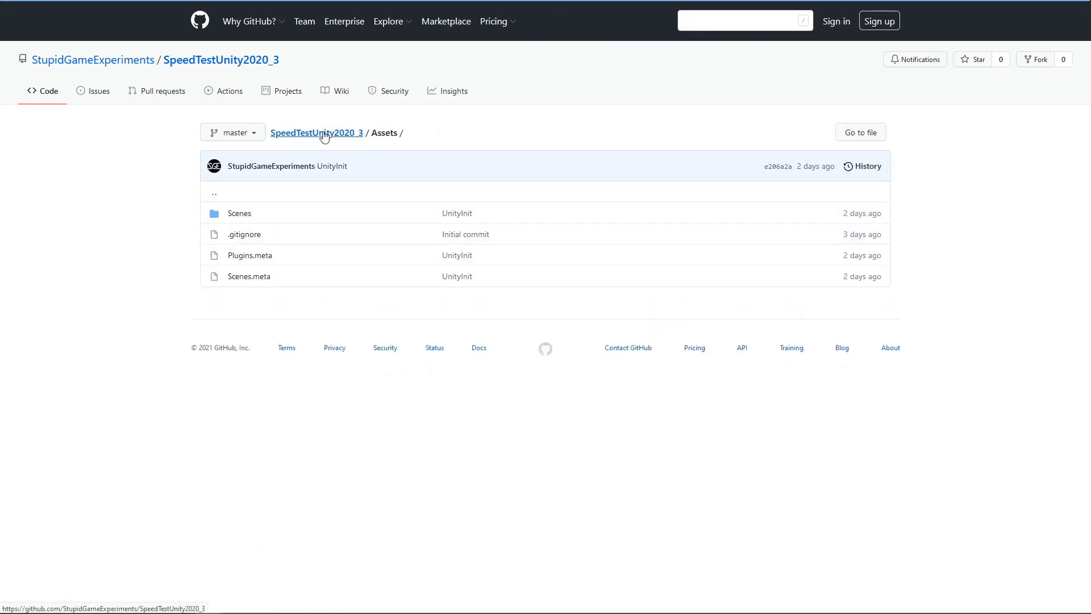
left_click(316, 133)
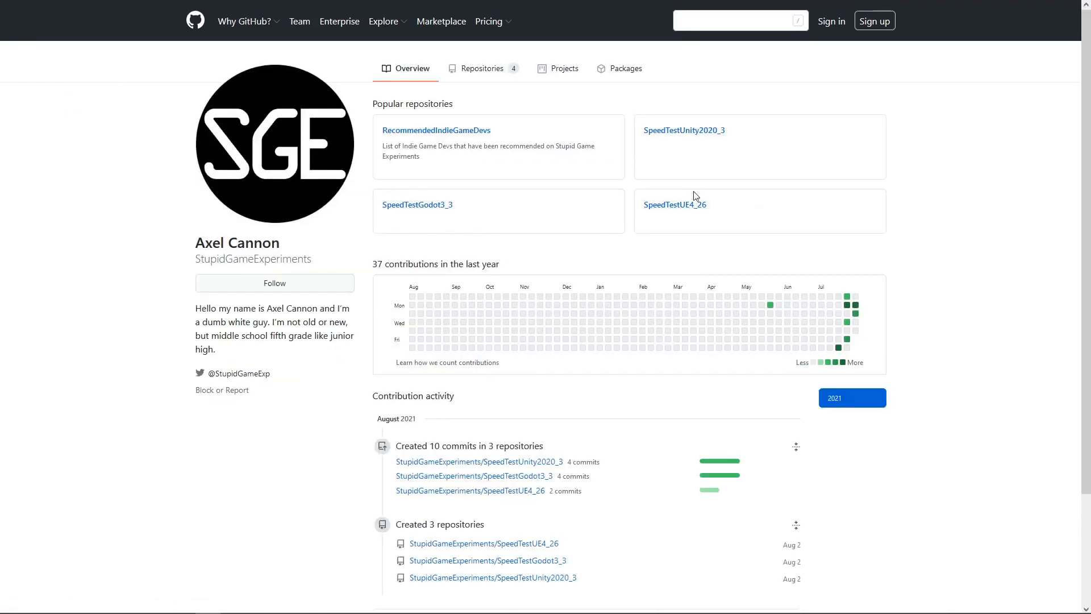
From the profile overview, view the Config folder of SpeedTestUE4_26, then return to the profile and open the SpeedTestGodot3_3 repository.
left_click(659, 206)
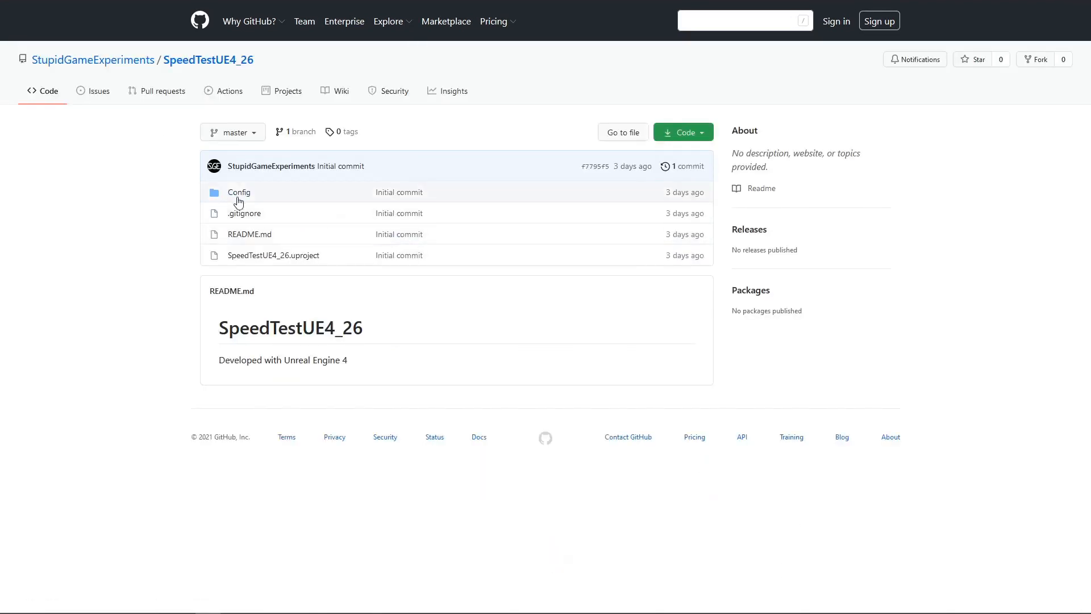
left_click(238, 194)
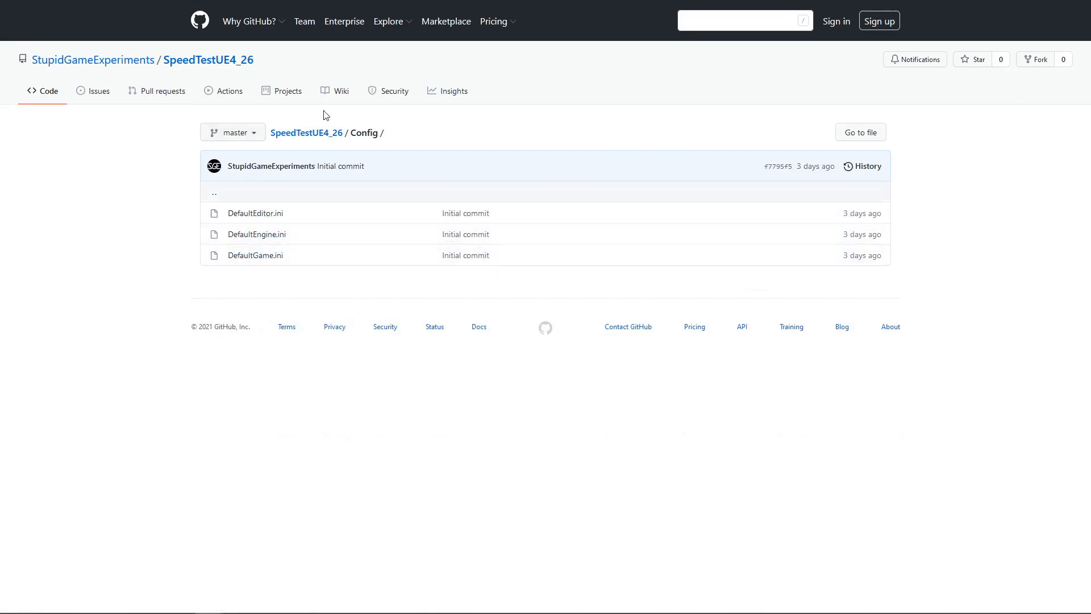
left_click(305, 133)
left_click(91, 60)
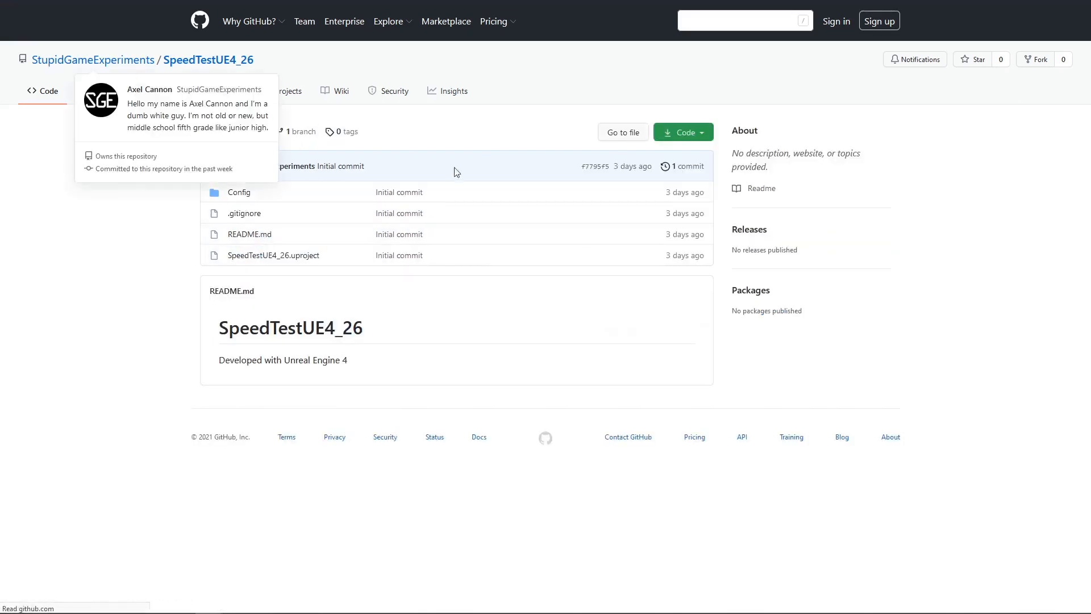
left_click(448, 209)
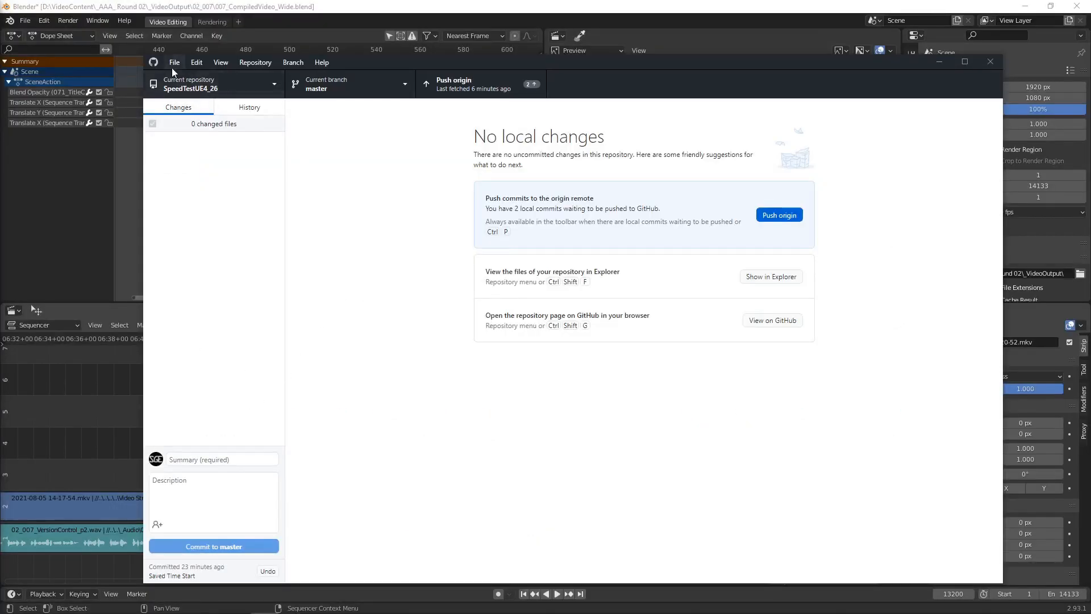
left_click(174, 64)
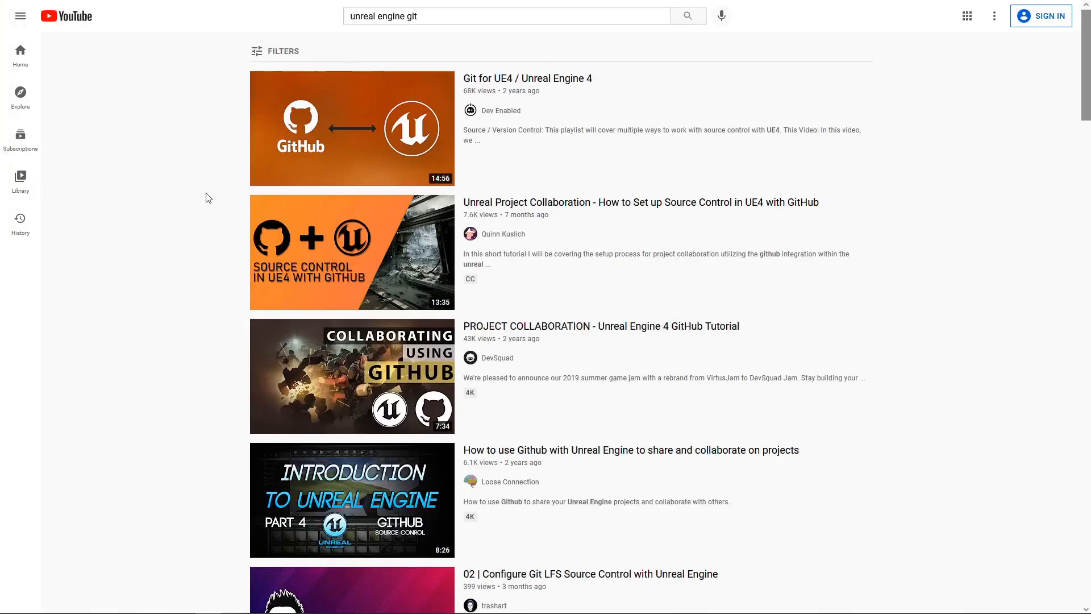
On YouTube, look through the tutorial search results for "unreal engine git" and "godot git".
scroll(206, 199, "down", 2)
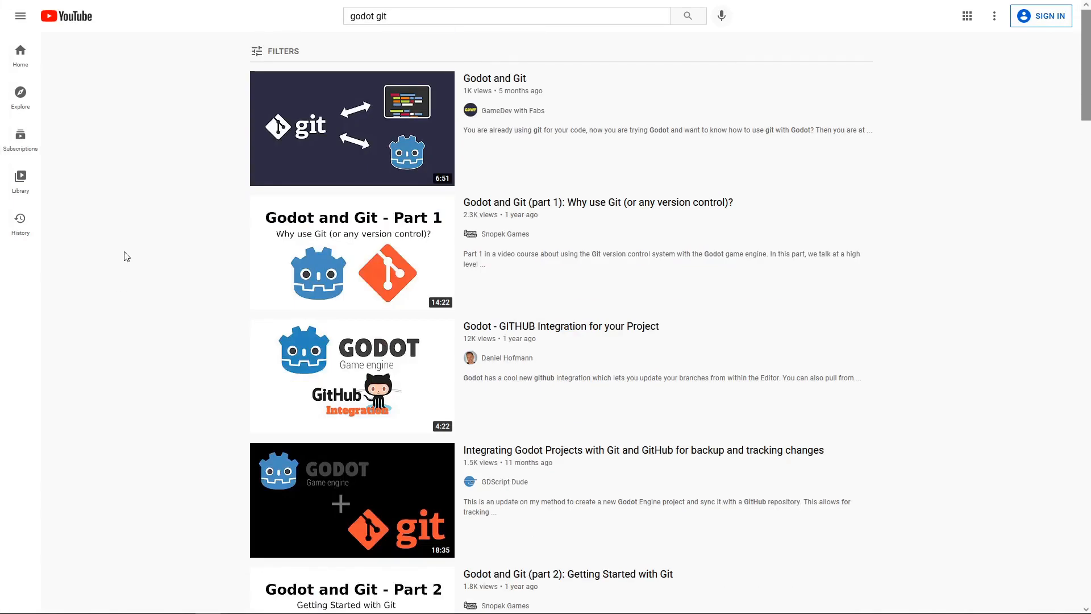
scroll(127, 257, "down", 4)
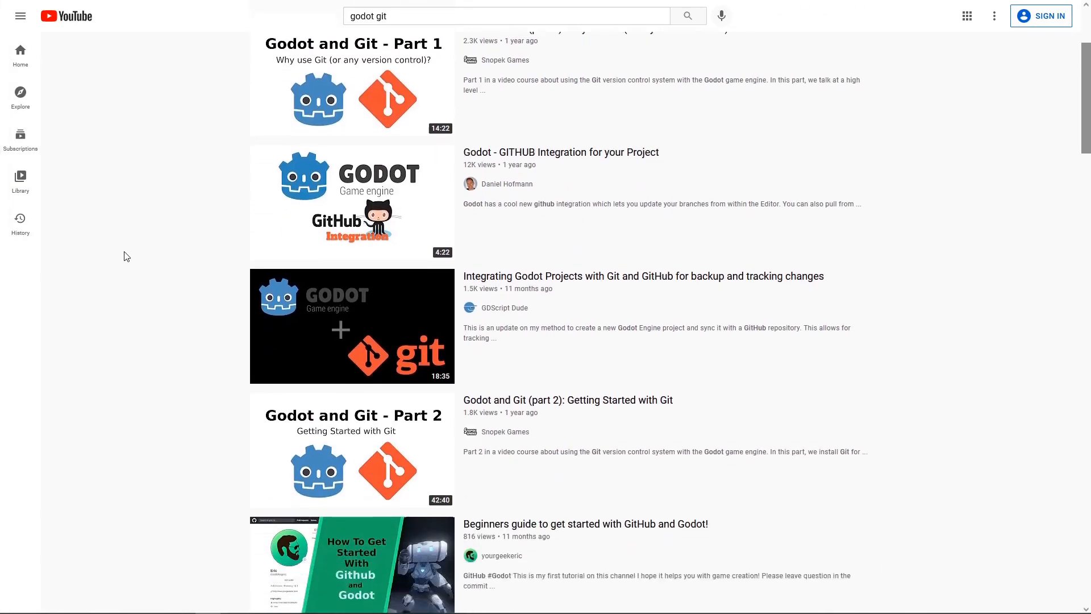
scroll(126, 257, "down", 3)
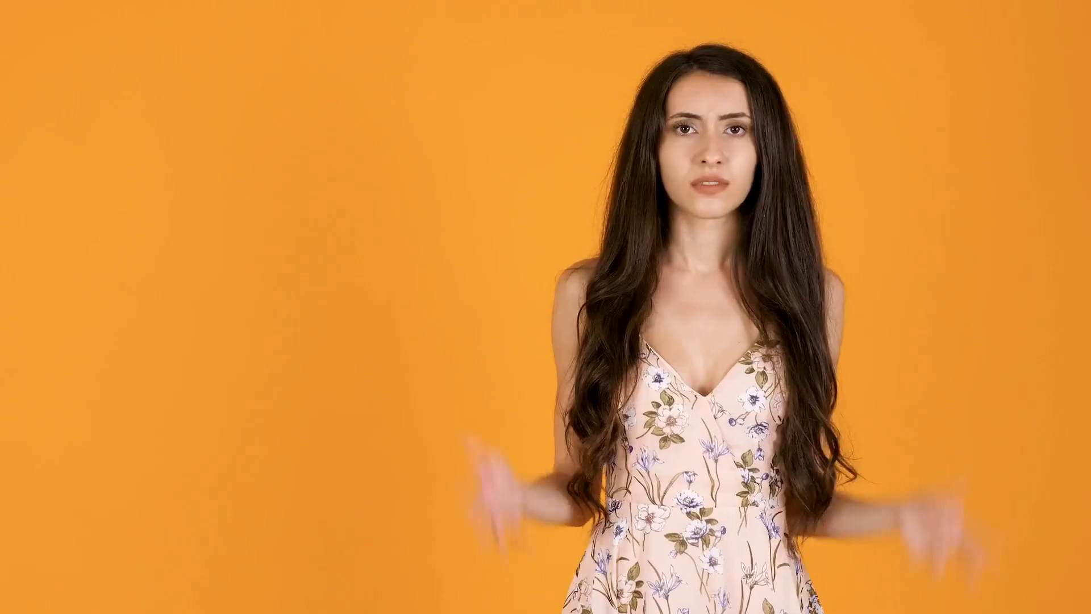